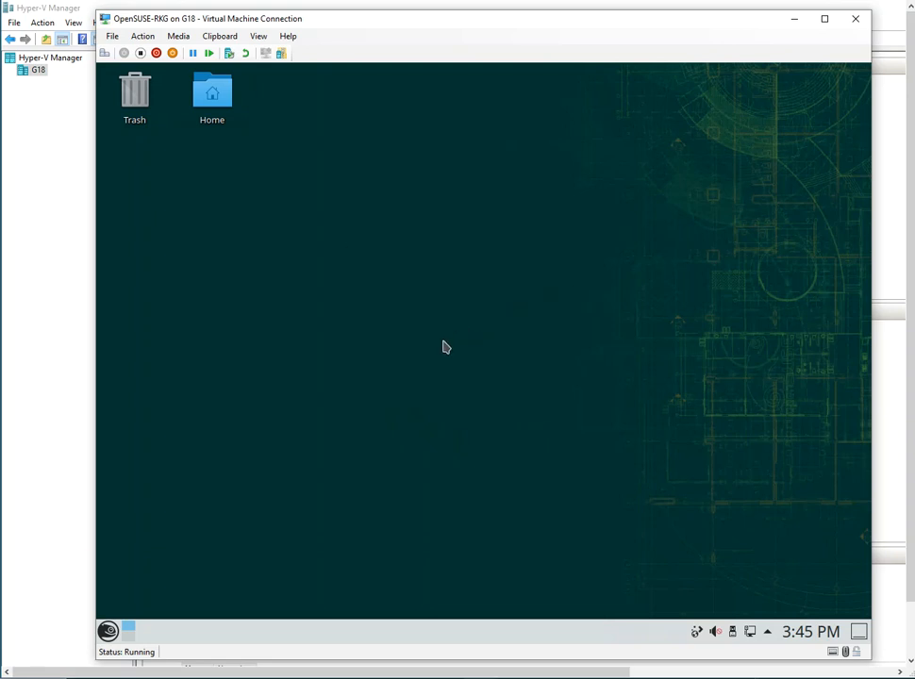
# Open a Konsole terminal on the openSUSE desktop and shorten its window to a few lines of height
pyautogui.click(108, 632)
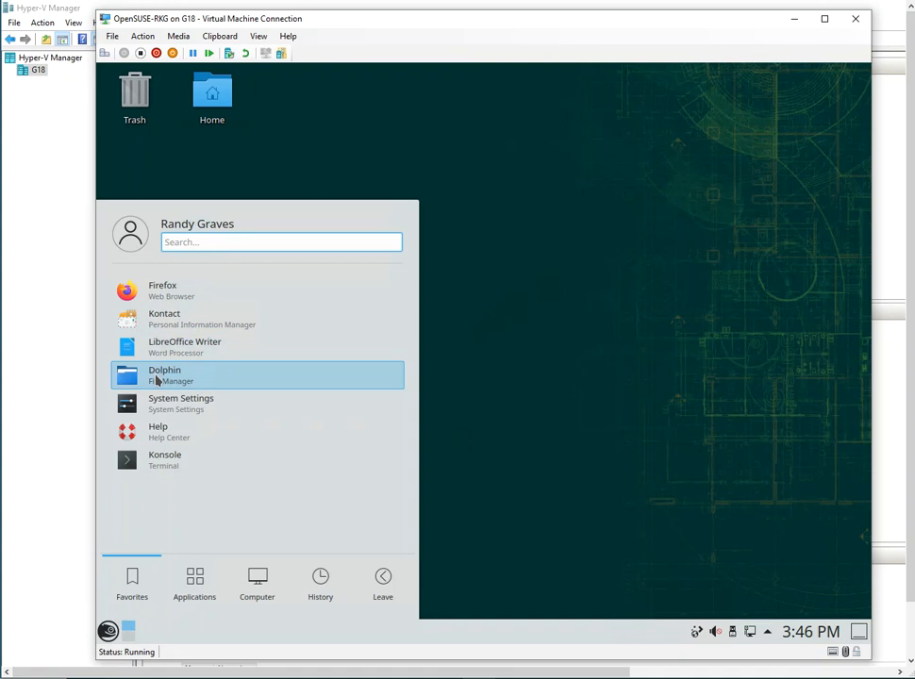
pyautogui.click(162, 468)
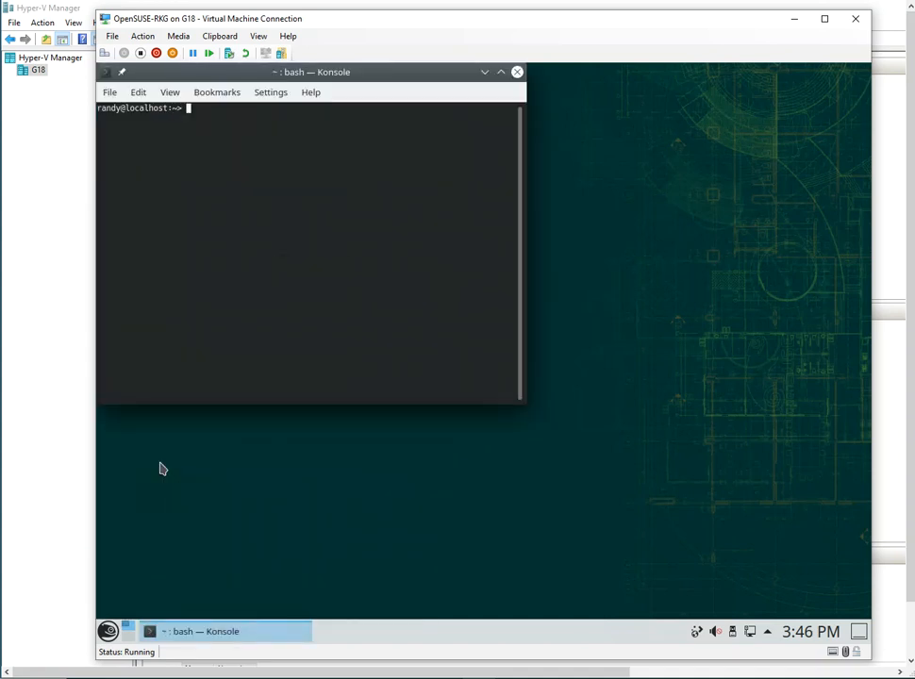
pyautogui.moveTo(300, 409); pyautogui.dragTo(306, 191)
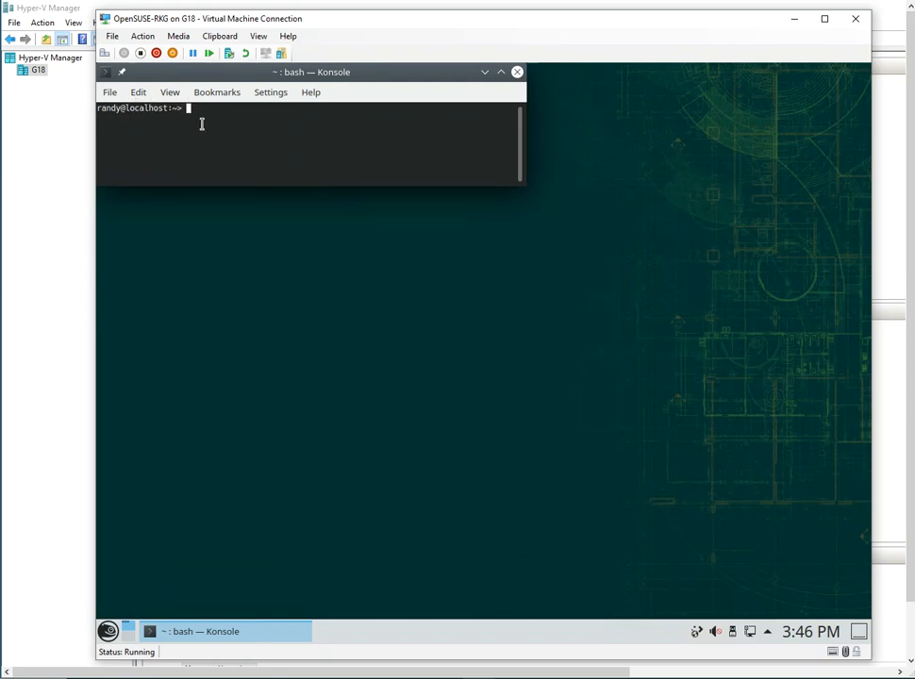
pyautogui.moveTo(208, 185)
pyautogui.mouseDown()
pyautogui.moveTo(207, 200)
pyautogui.moveTo(213, 188)
pyautogui.mouseUp()
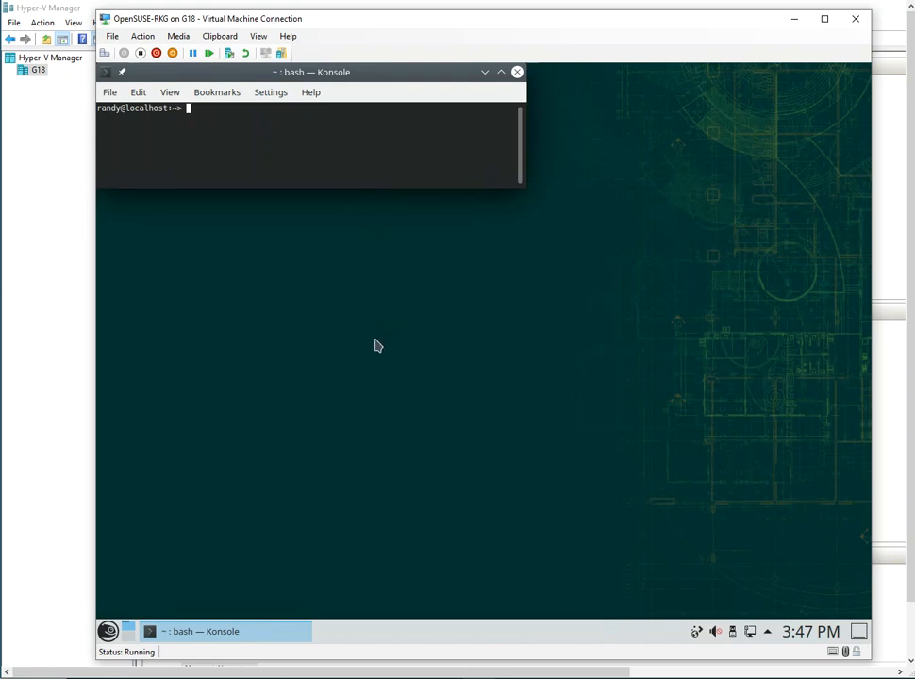
# Look through the application launcher's Applications, Computer, History and Leave sections
pyautogui.click(107, 632)
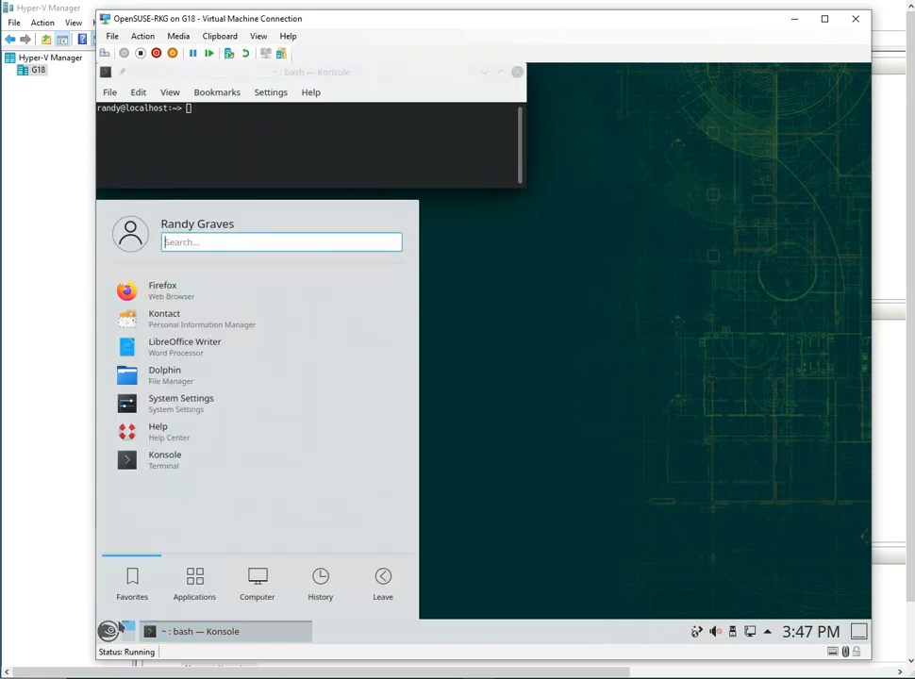
pyautogui.click(190, 586)
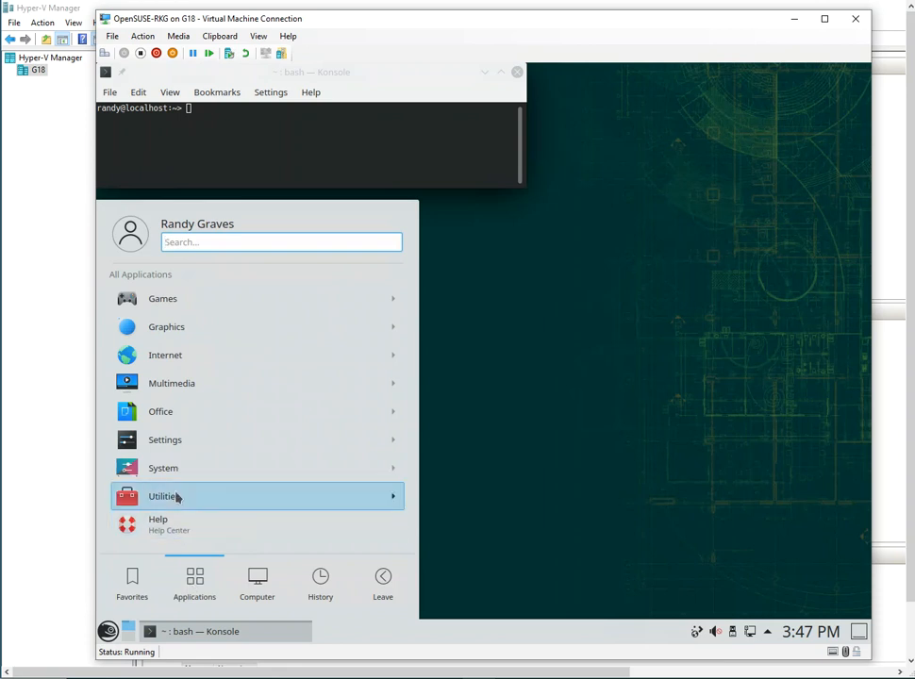
pyautogui.click(236, 577)
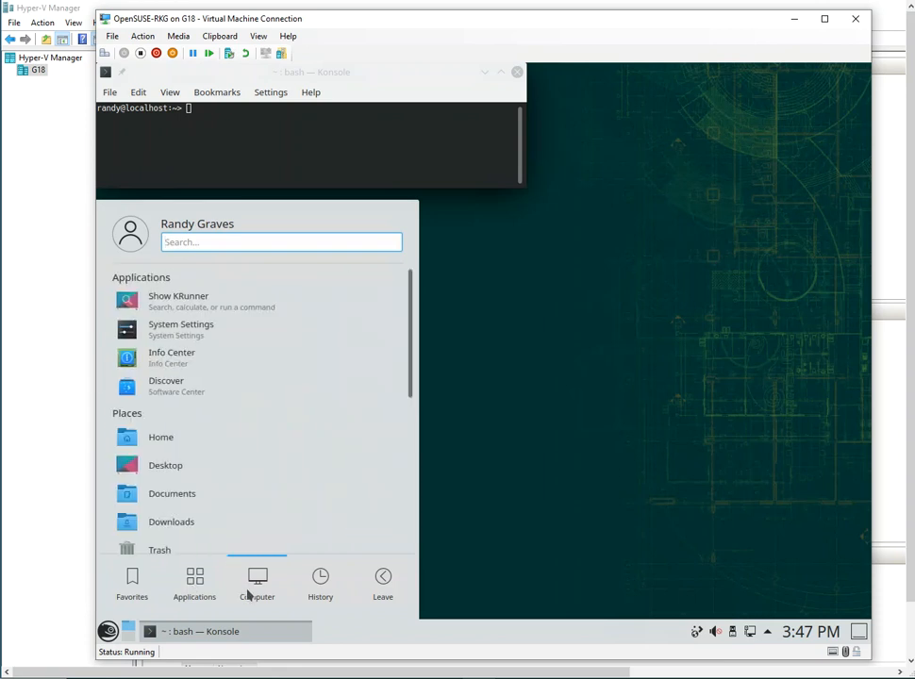
pyautogui.click(296, 594)
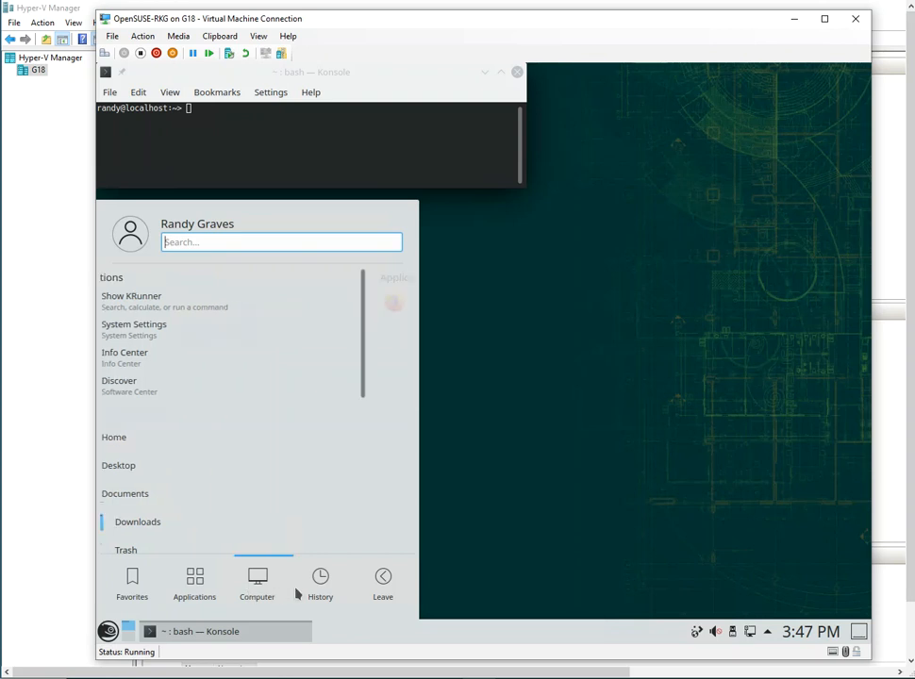
pyautogui.click(382, 580)
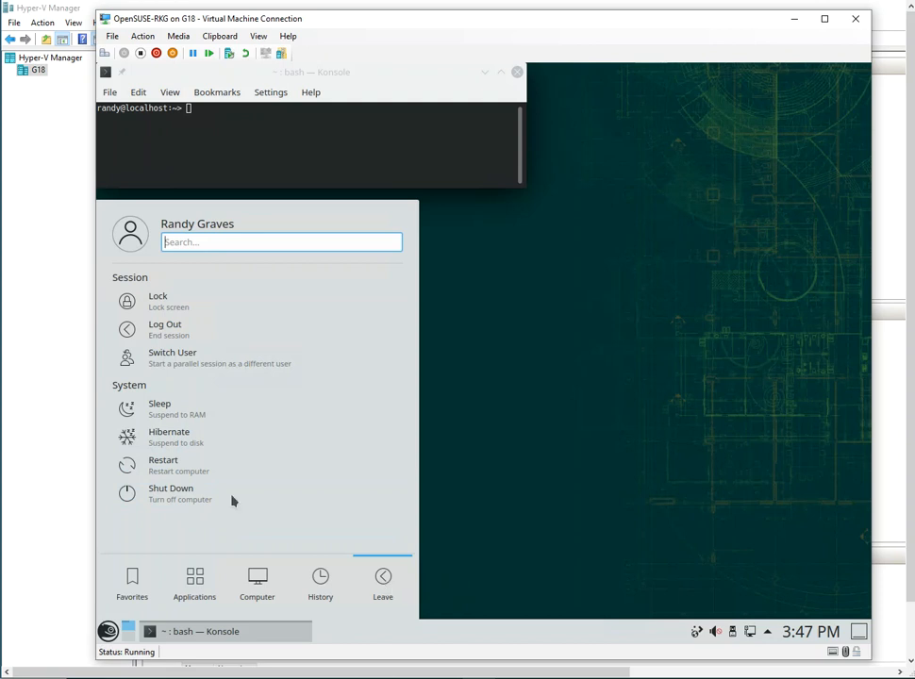
# View the actions available for the OpenSUSE-RKG virtual machine in Hyper-V Manager, and return to its desktop with the launcher closed
pyautogui.click(39, 243)
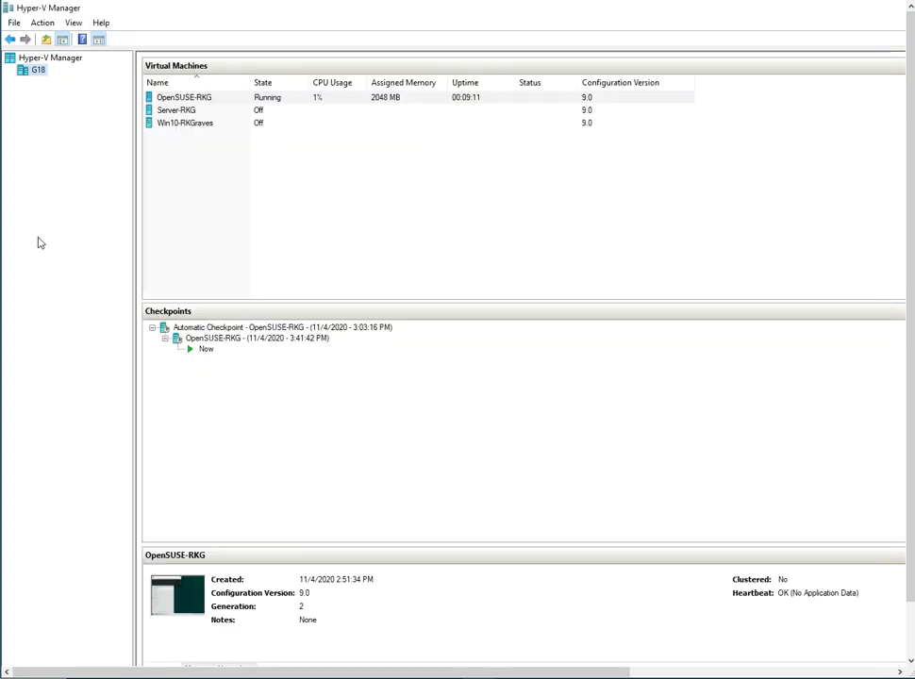
pyautogui.rightClick(165, 97)
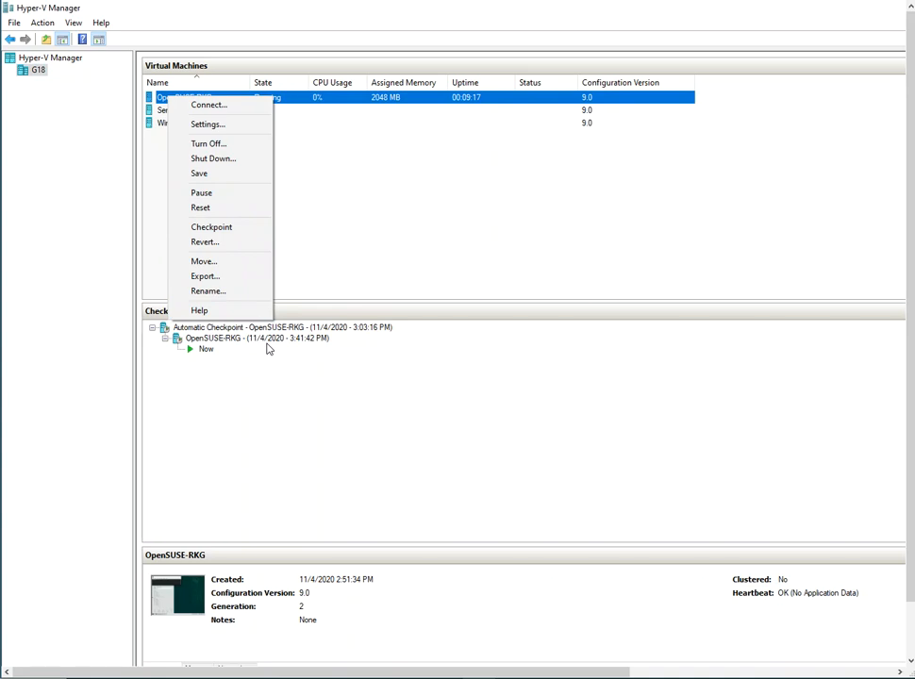
pyautogui.click(293, 101)
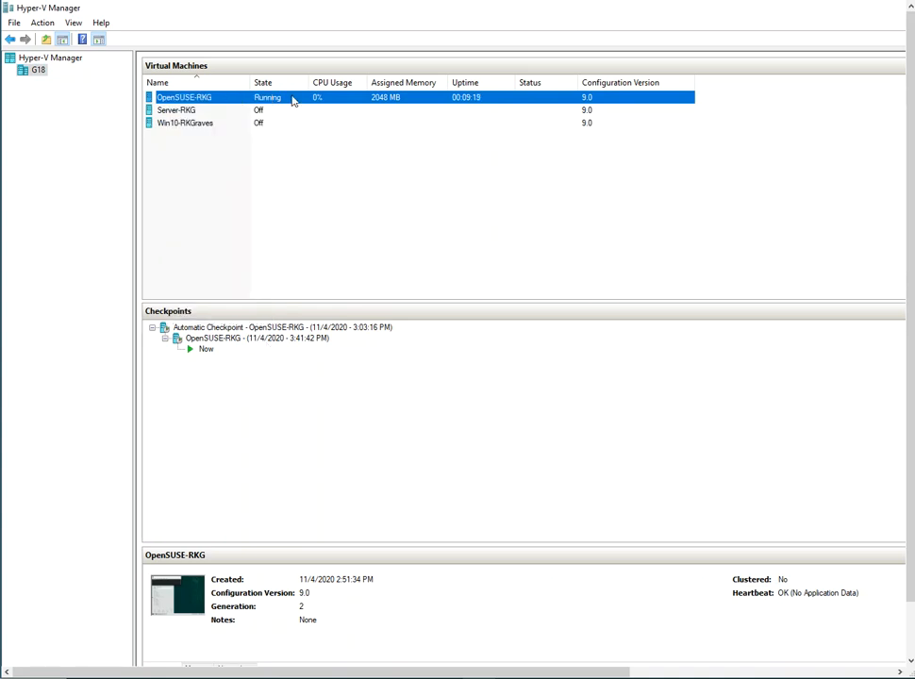
pyautogui.doubleClick(293, 101)
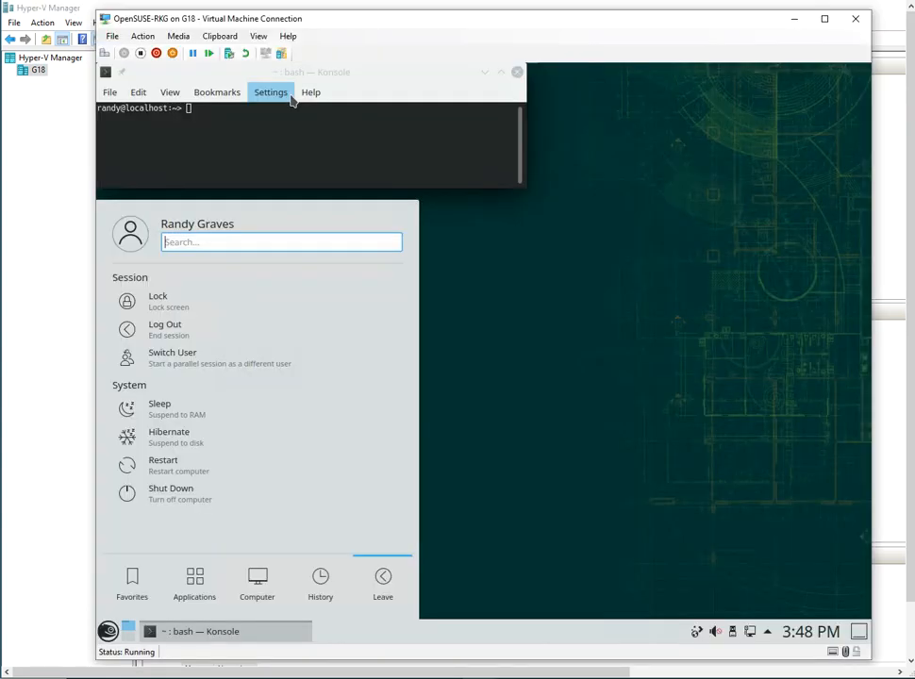
pyautogui.click(526, 327)
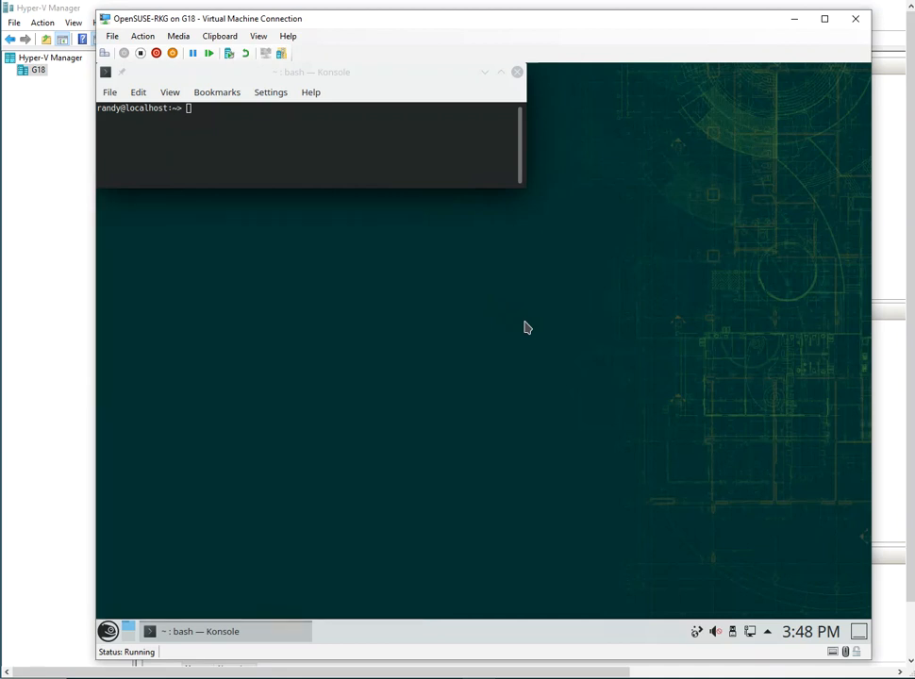
# Set the desktop wallpaper type to Picture of the Day with National Geographic as provider, and apply it
pyautogui.rightClick(392, 285)
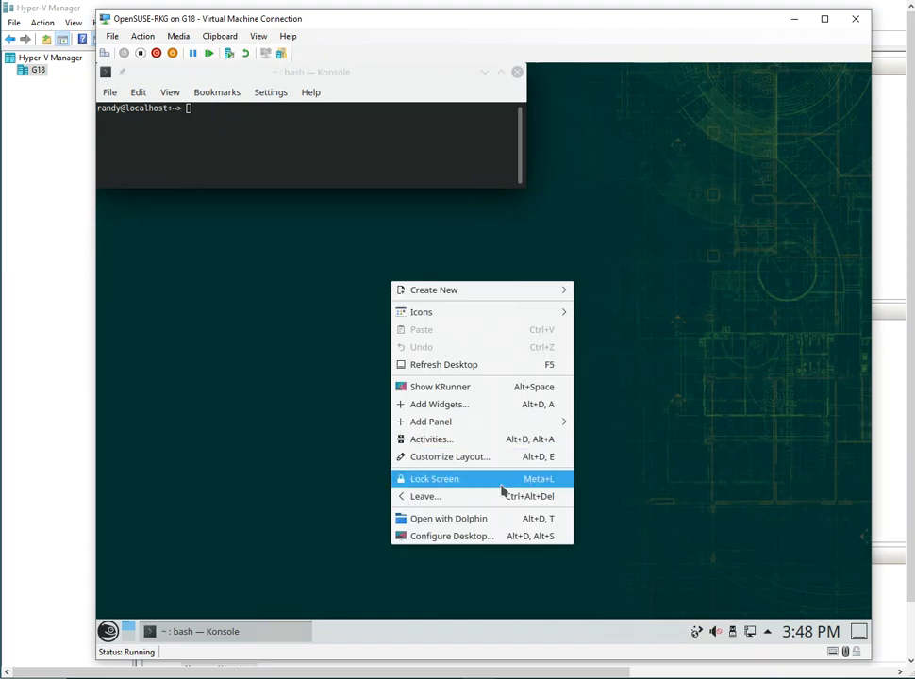
pyautogui.click(487, 539)
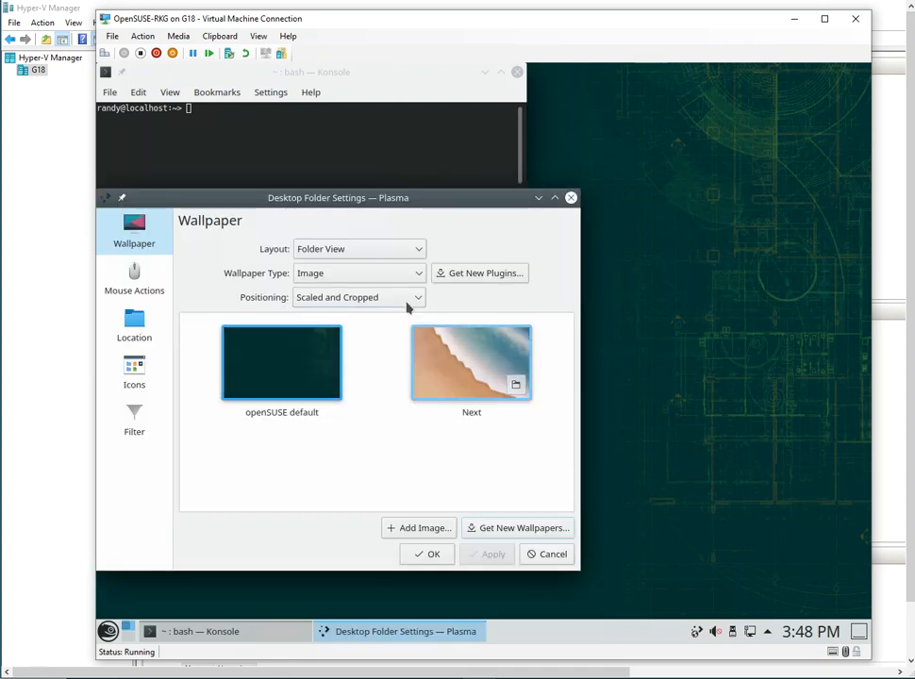
pyautogui.click(419, 274)
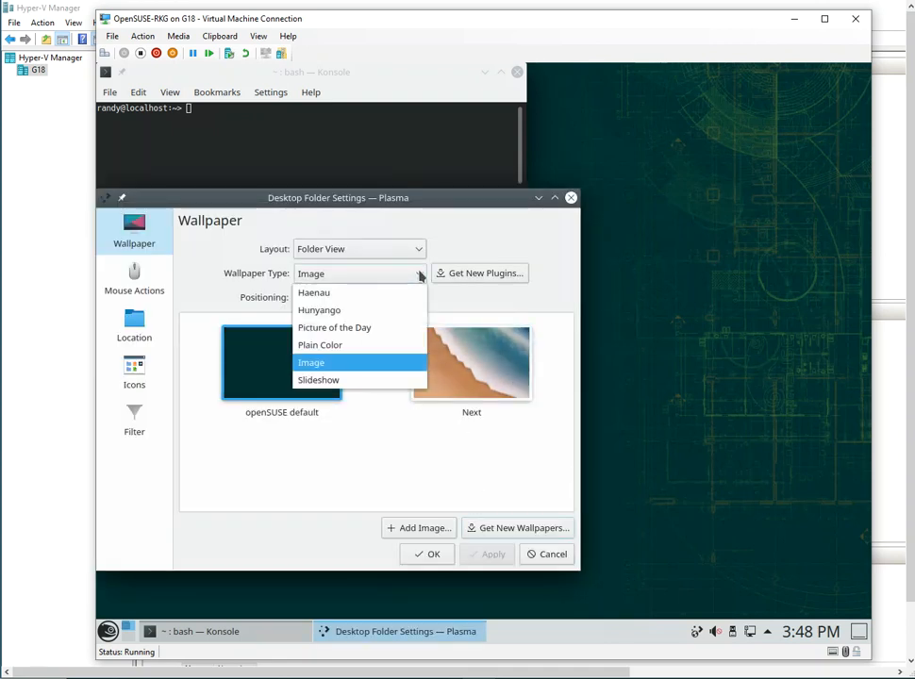
pyautogui.click(352, 330)
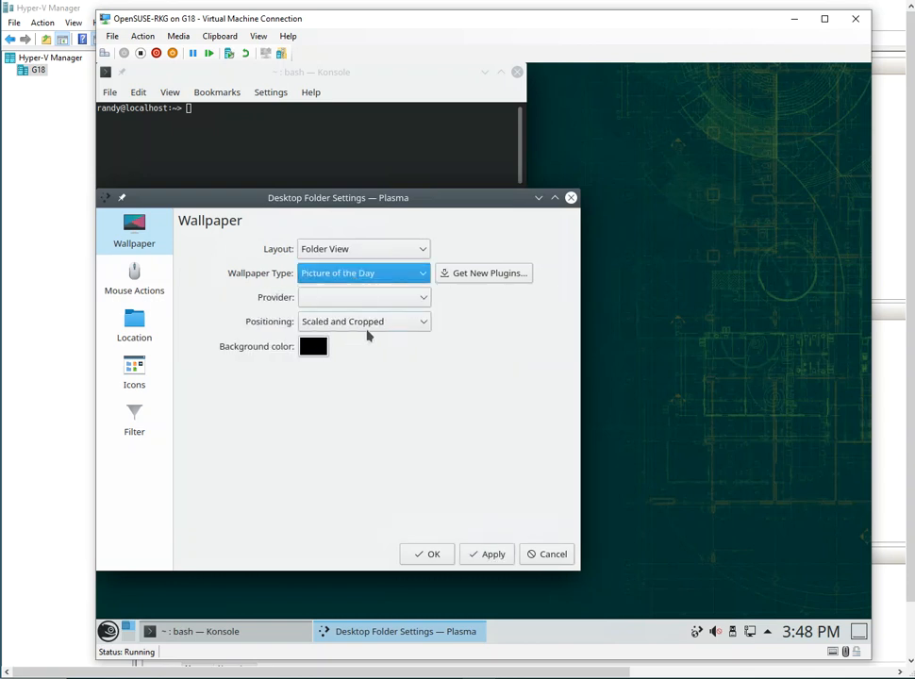
pyautogui.click(420, 298)
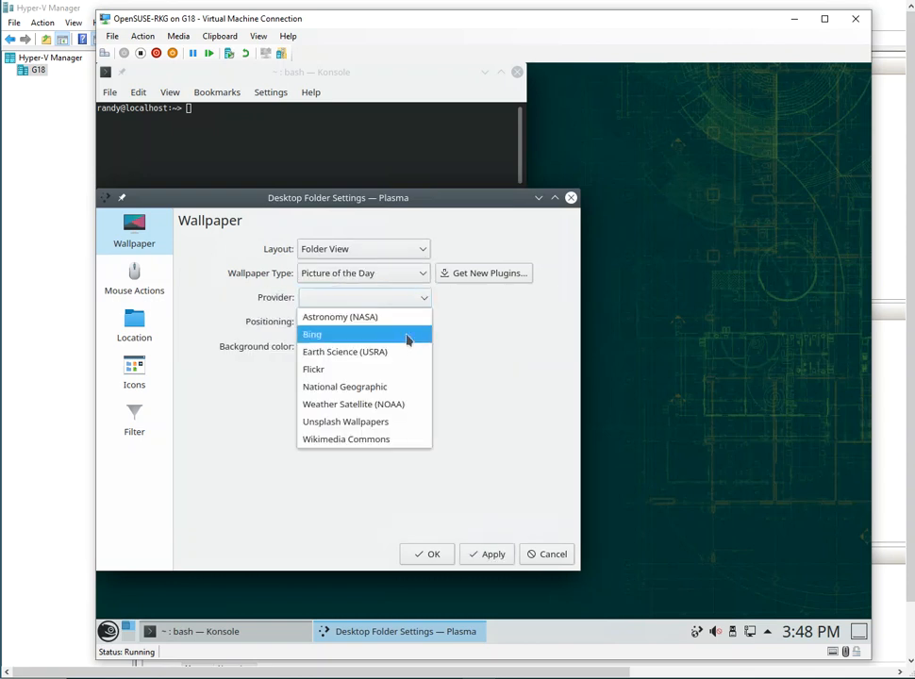
pyautogui.click(391, 387)
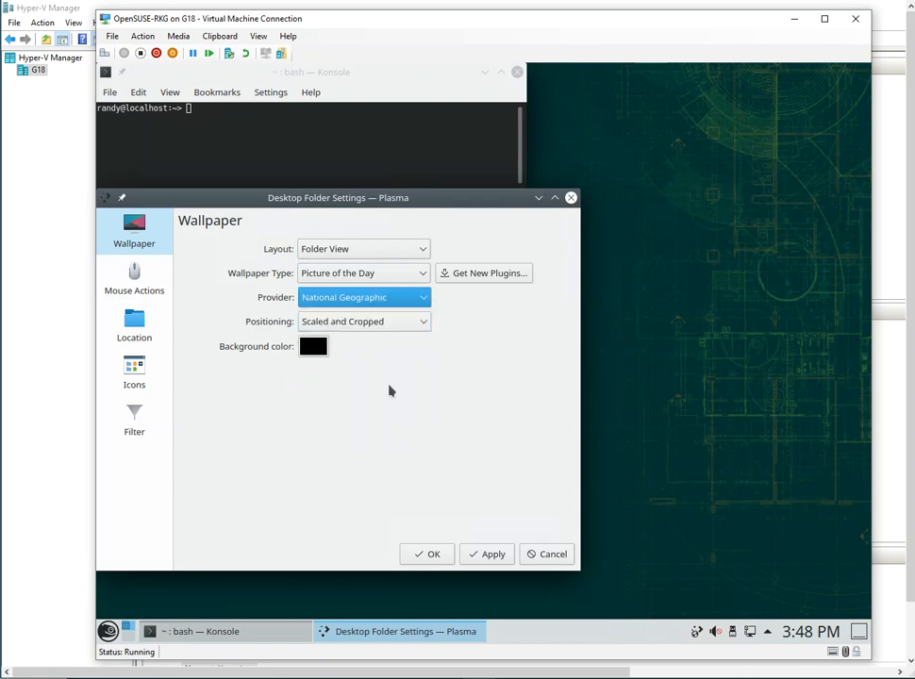
pyautogui.click(483, 556)
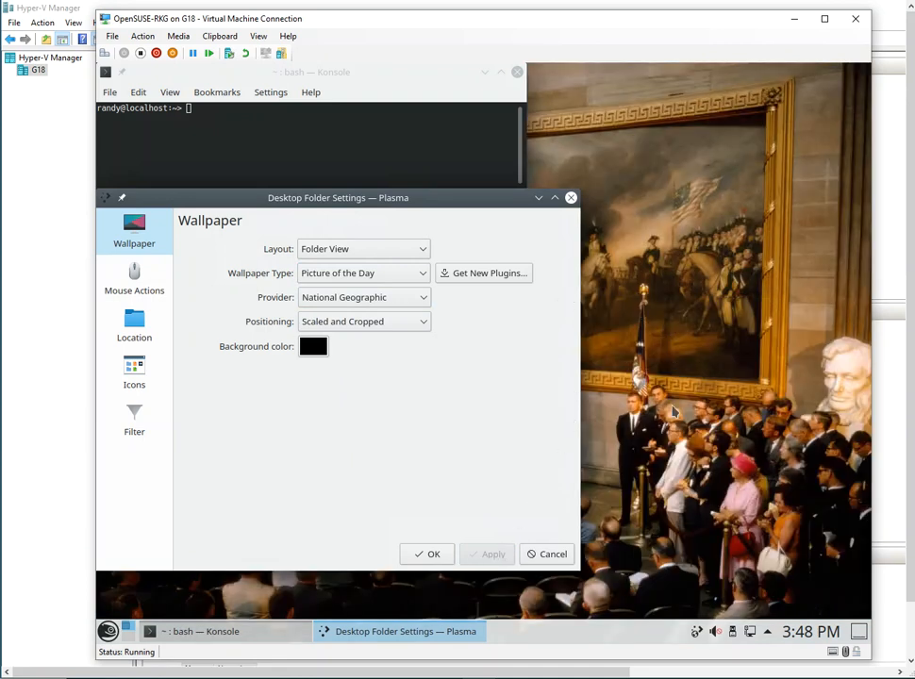
# Change the Picture of the Day provider to Flickr and apply it to the desktop
pyautogui.click(421, 298)
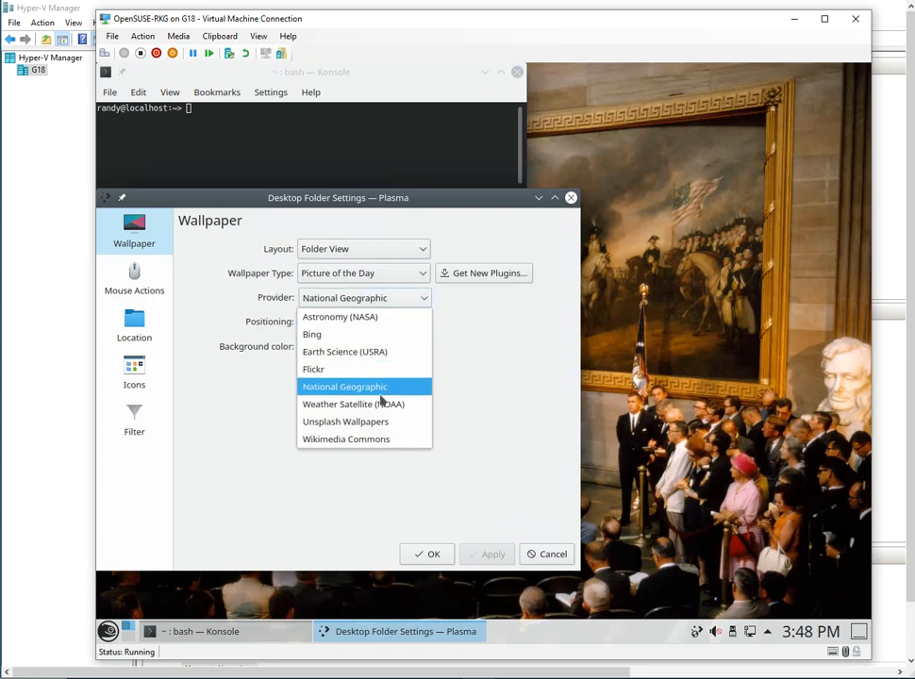
pyautogui.click(347, 369)
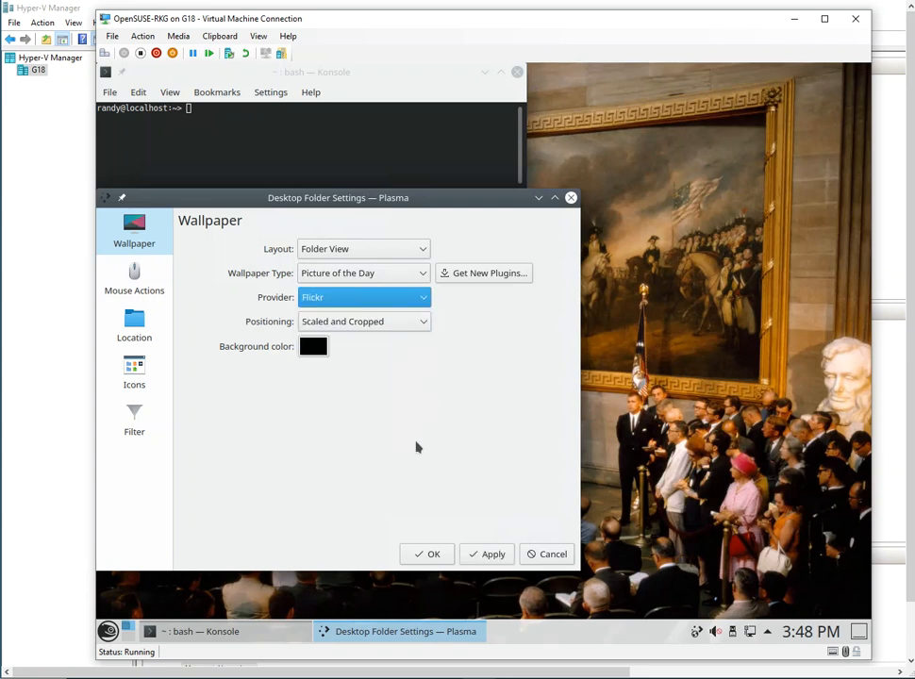
pyautogui.click(487, 555)
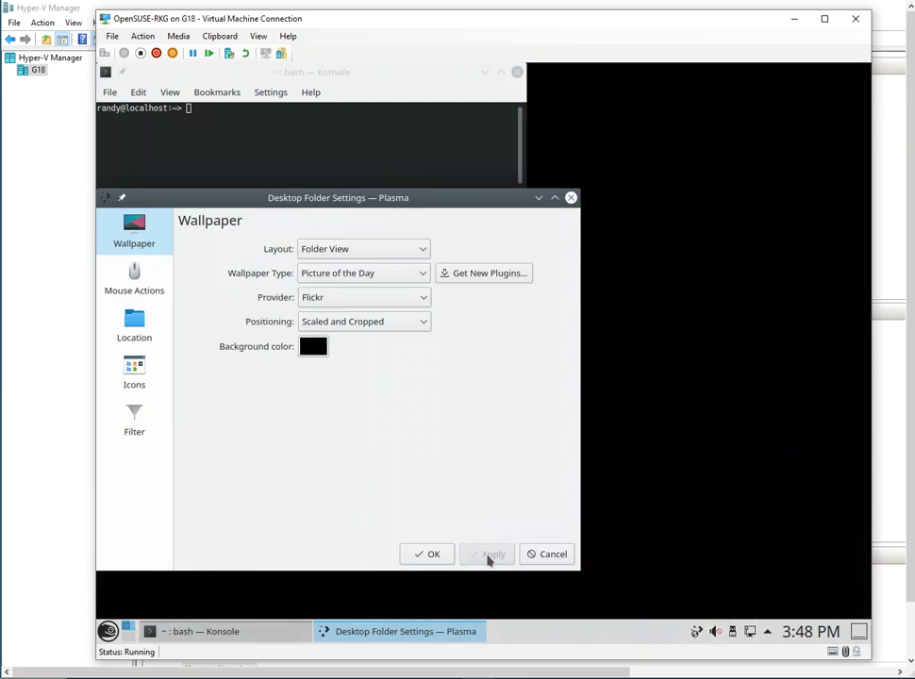
pyautogui.click(716, 455)
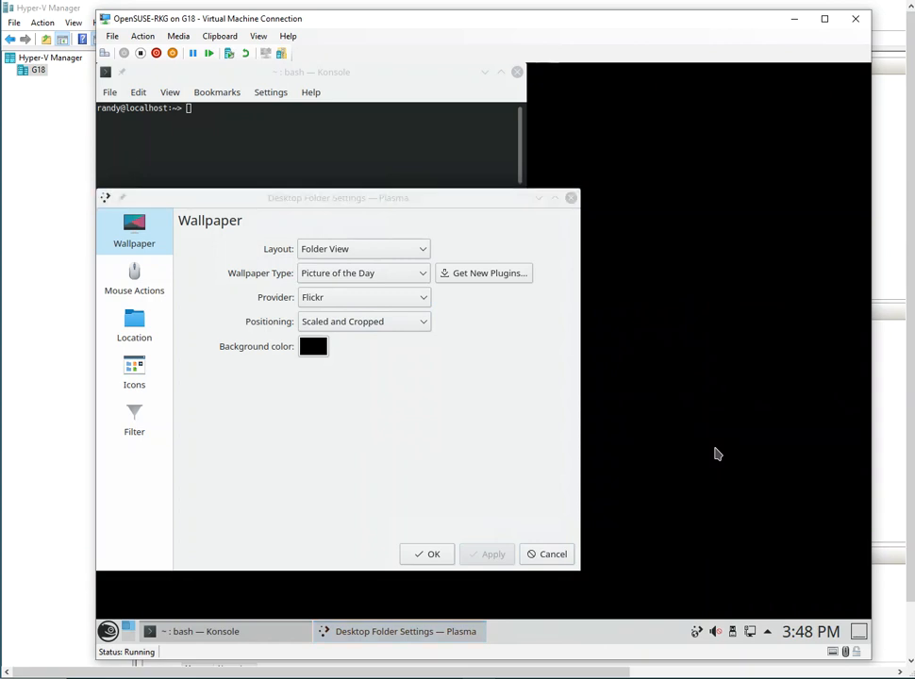
# Set the Picture of the Day provider to Bing, apply it and close the desktop settings
pyautogui.click(425, 300)
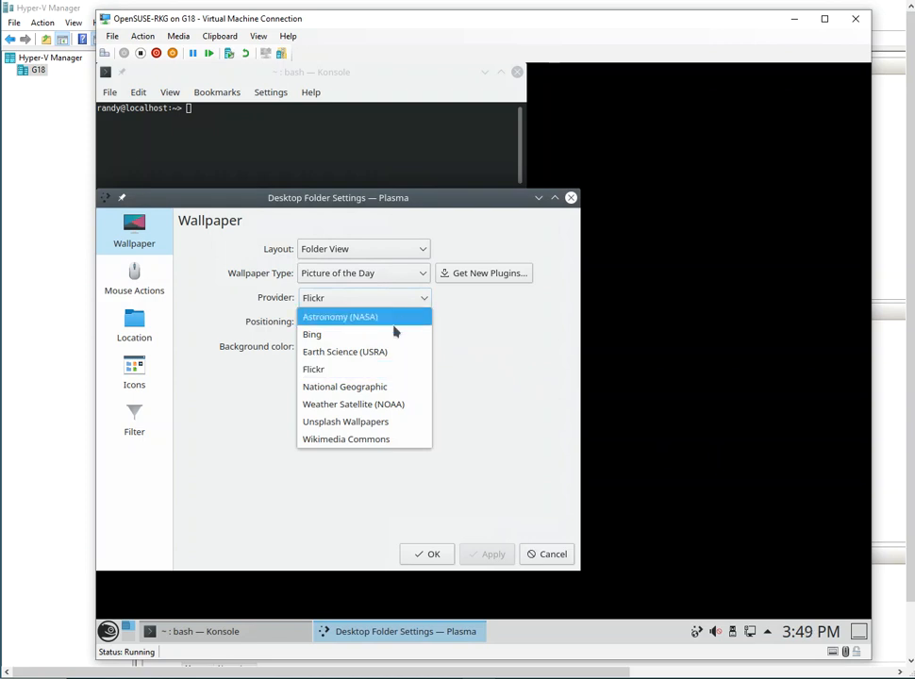
pyautogui.click(392, 335)
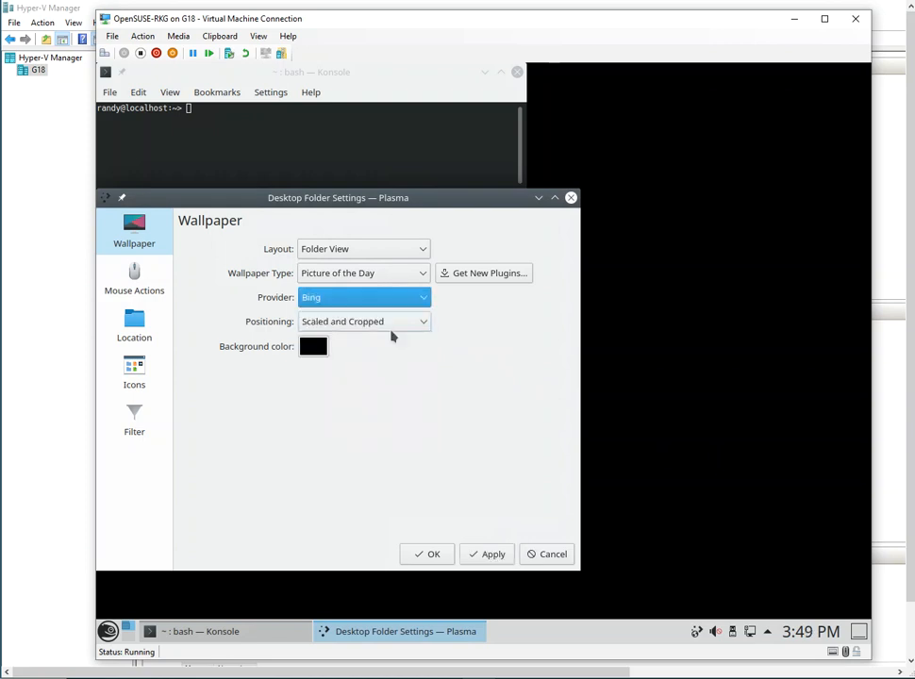
pyautogui.click(490, 555)
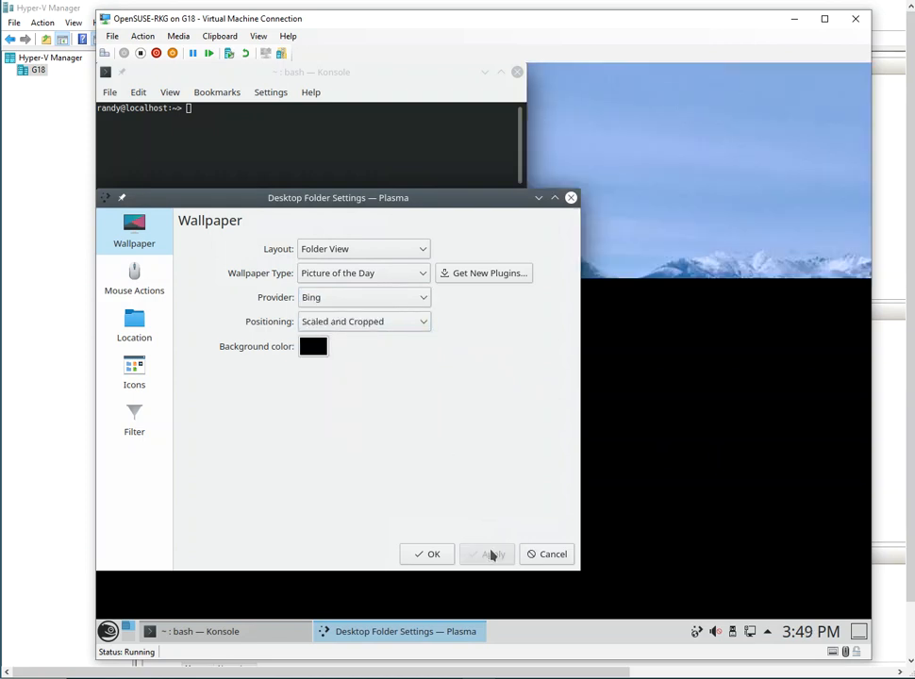
pyautogui.click(669, 517)
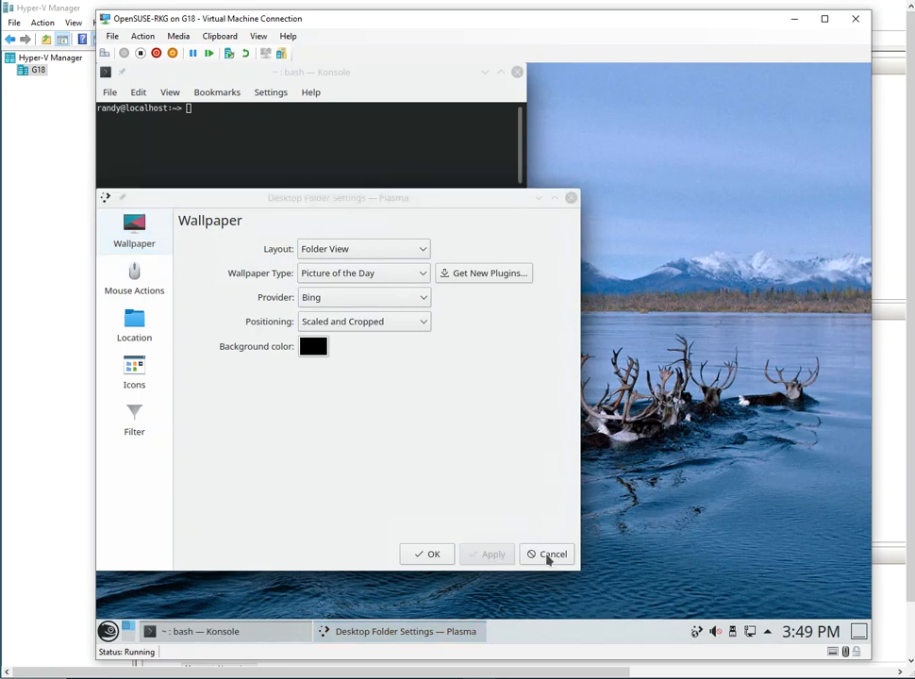
pyautogui.click(429, 554)
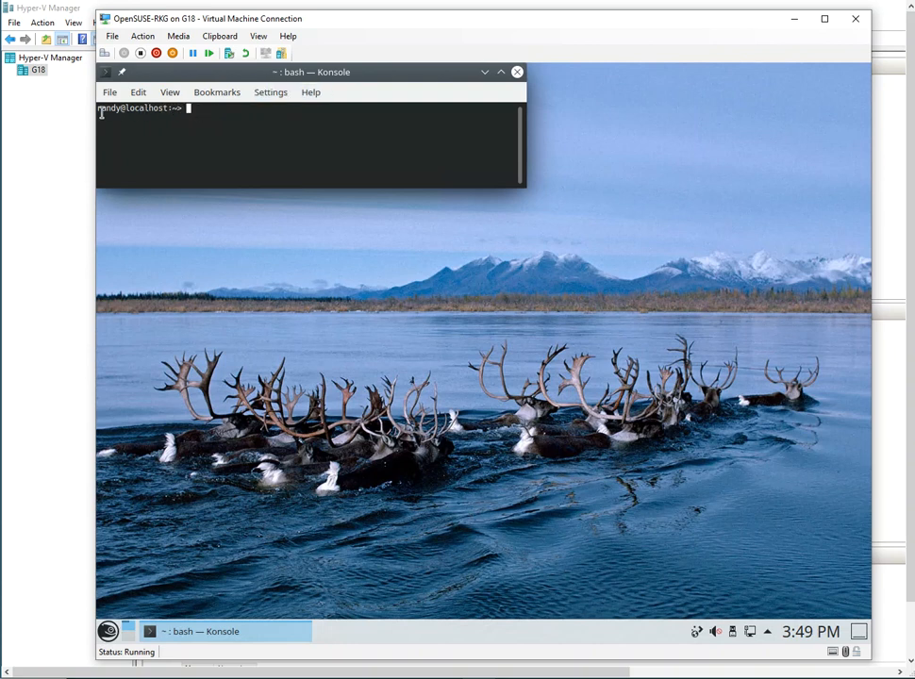
# Examine the user and host part of the terminal prompt, and view the hidden status and notification entries
pyautogui.moveTo(99, 109); pyautogui.dragTo(134, 107)
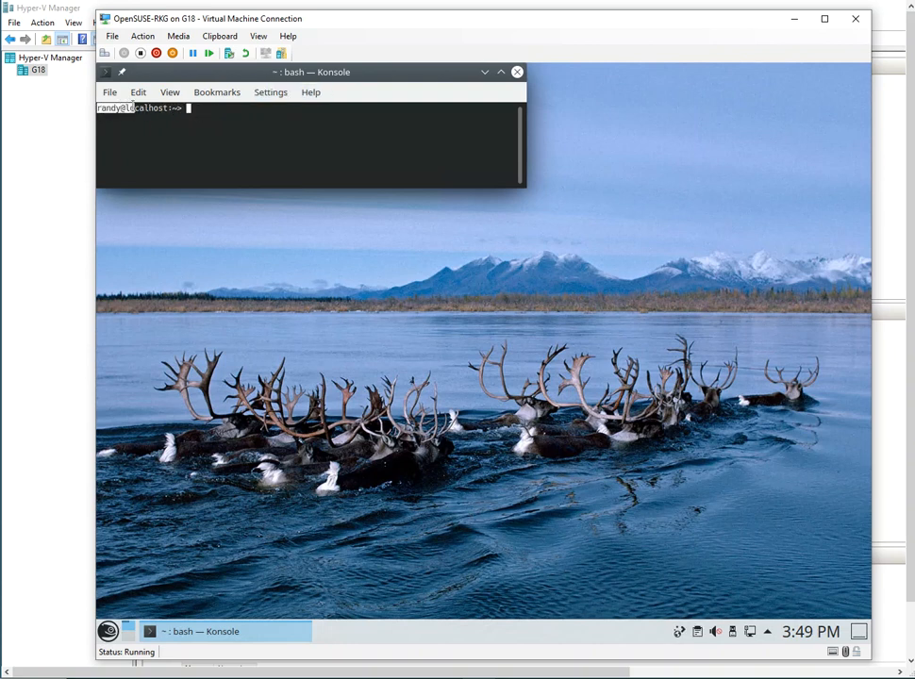
pyautogui.click(151, 125)
pyautogui.click(769, 634)
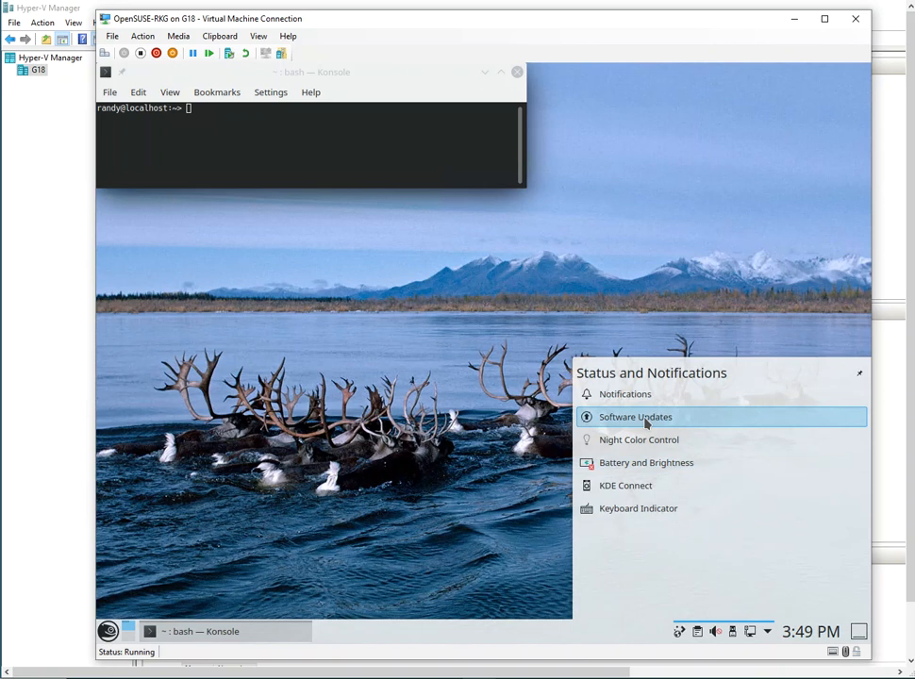
pyautogui.click(400, 294)
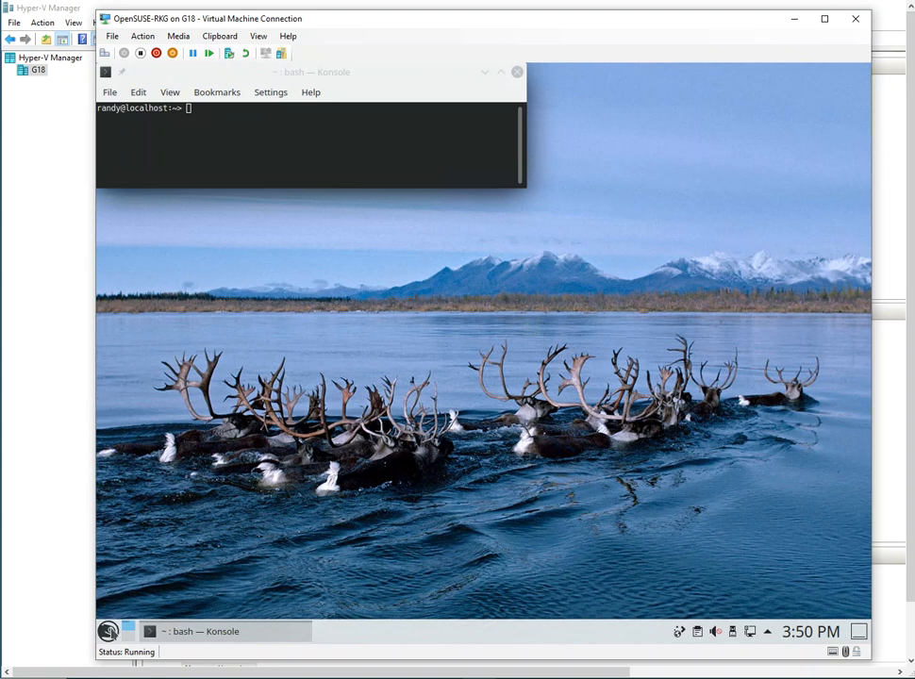
# Launch the Firefox web browser in the openSUSE virtual machine
pyautogui.click(108, 631)
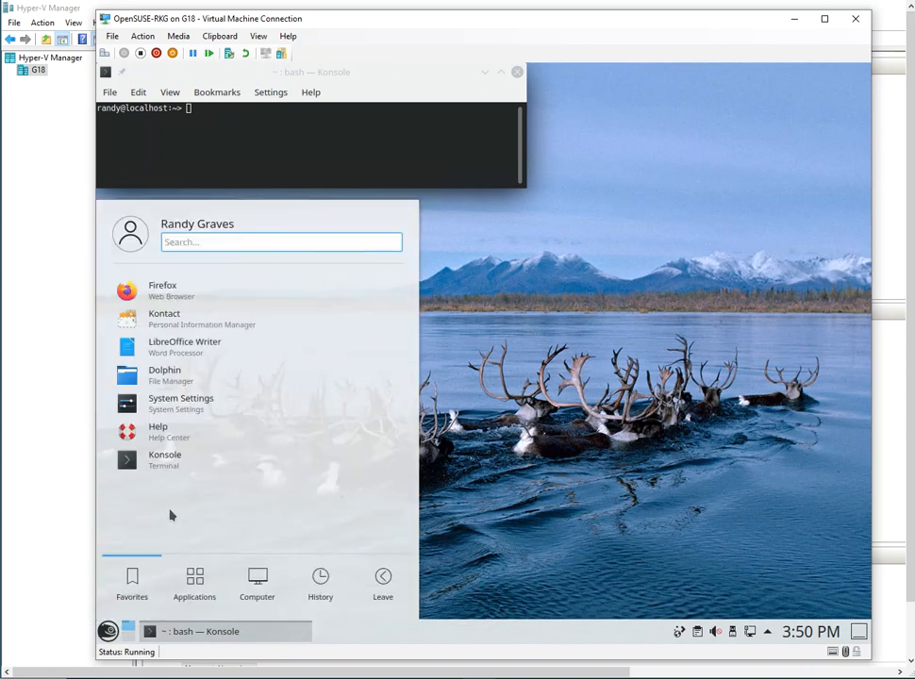
pyautogui.click(155, 295)
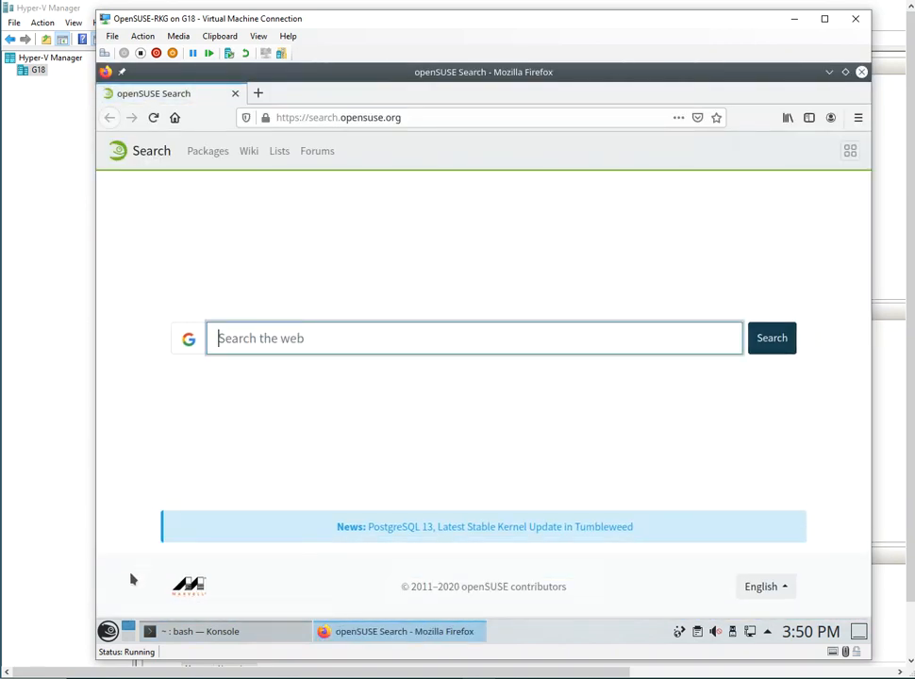
pyautogui.click(107, 632)
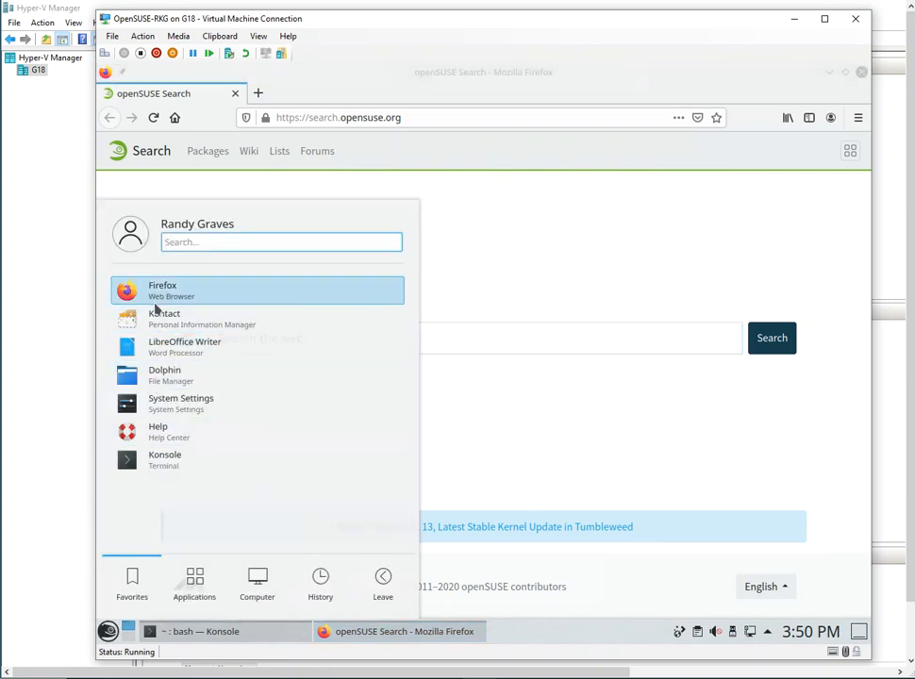
pyautogui.click(621, 258)
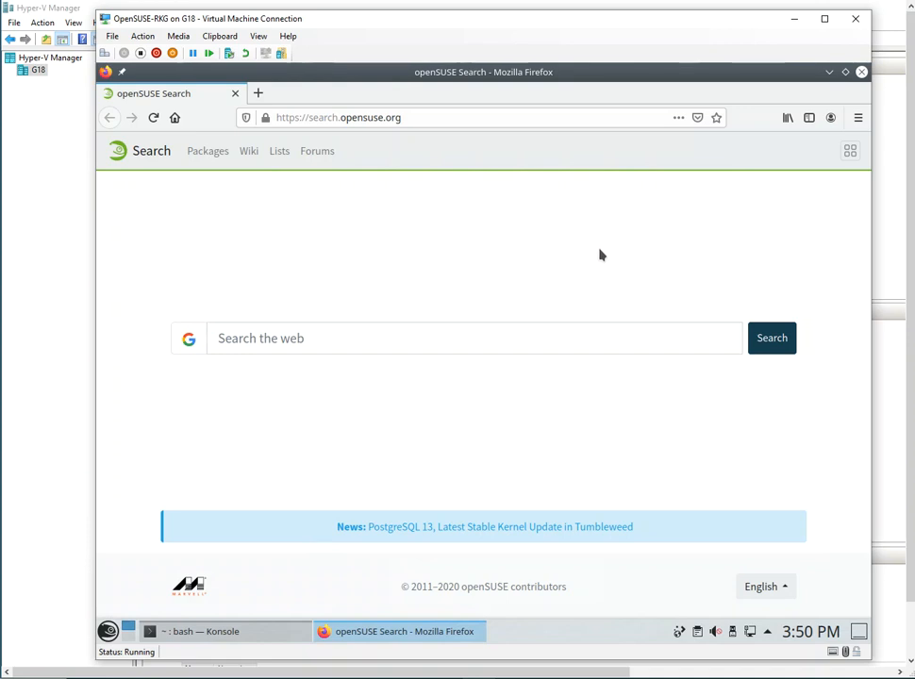
# Open the openSUSE package search and set its distribution to Leap 15.2
pyautogui.click(209, 154)
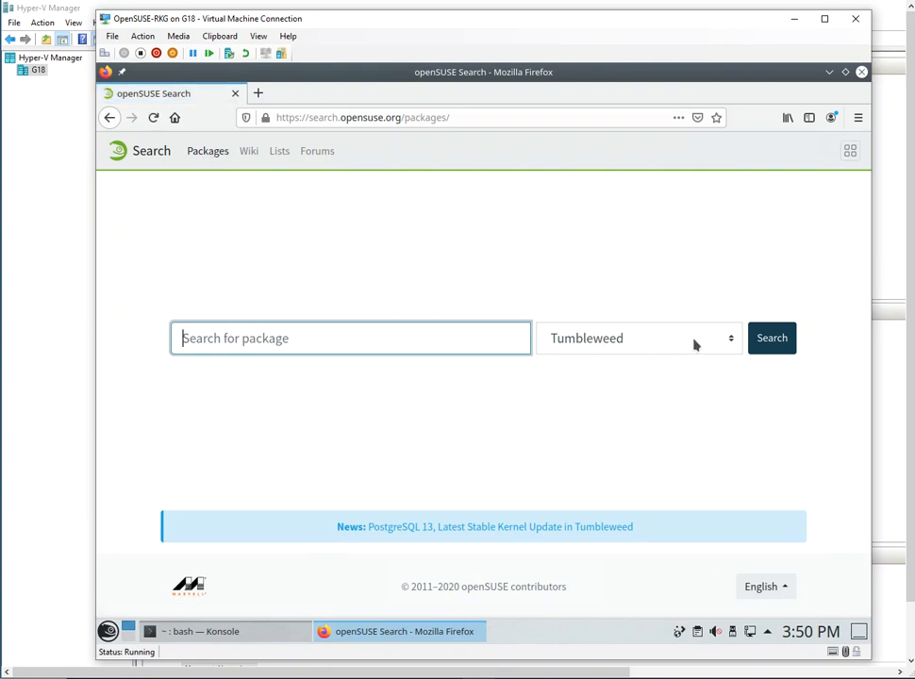
pyautogui.click(731, 342)
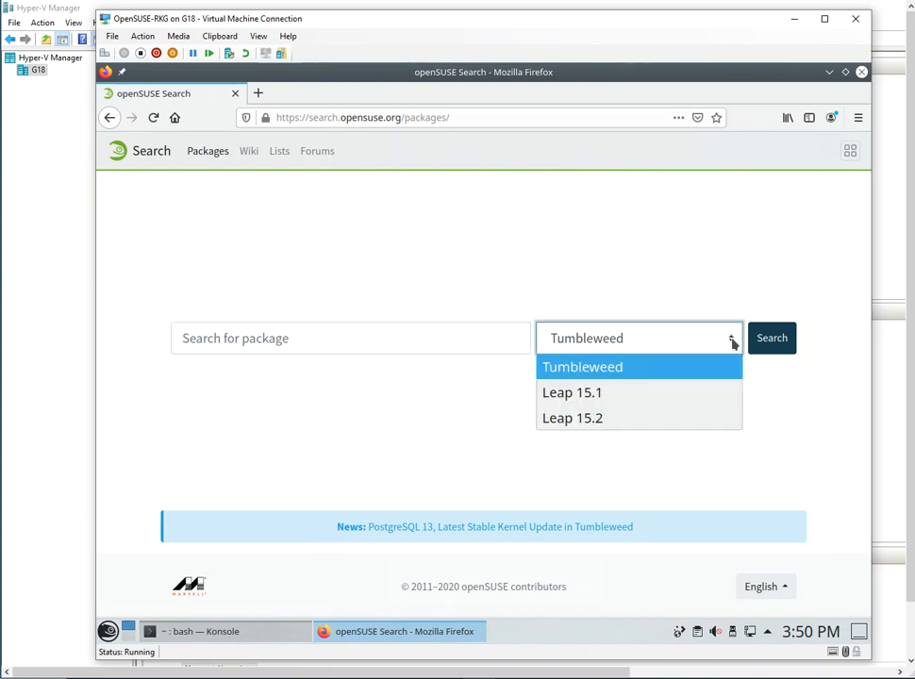
pyautogui.click(564, 419)
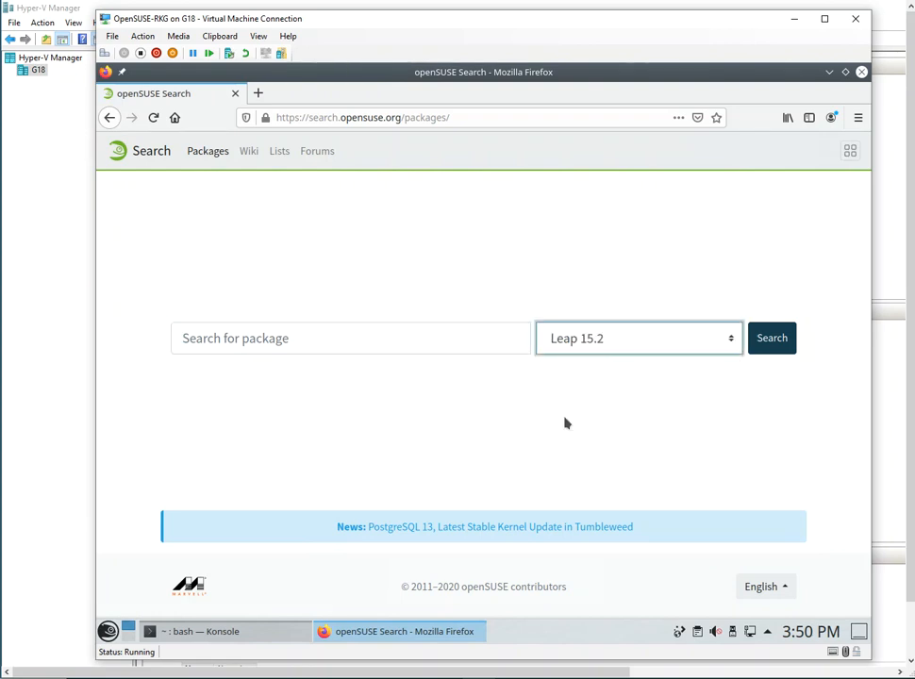
# Search the Leap 15.2 packages for hyper-v
pyautogui.click(329, 337)
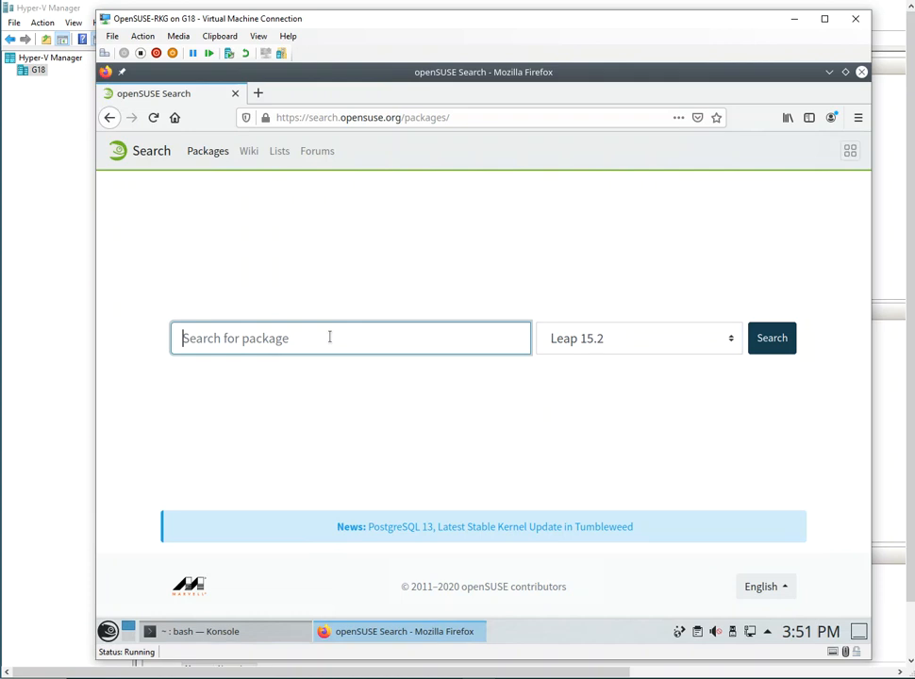
pyautogui.write('v')
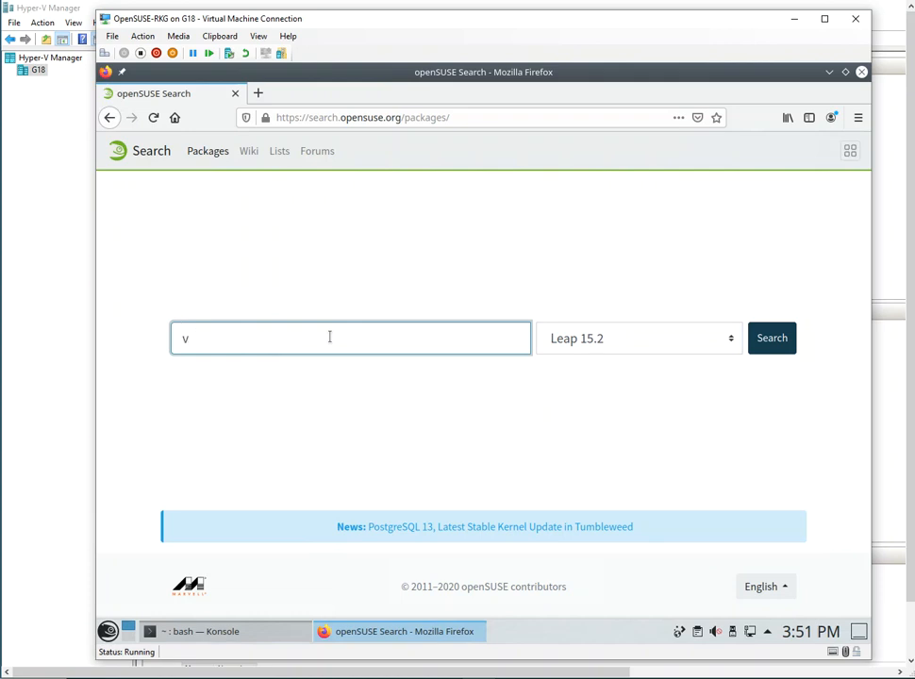
pyautogui.press('BackSpace')
pyautogui.write('h')
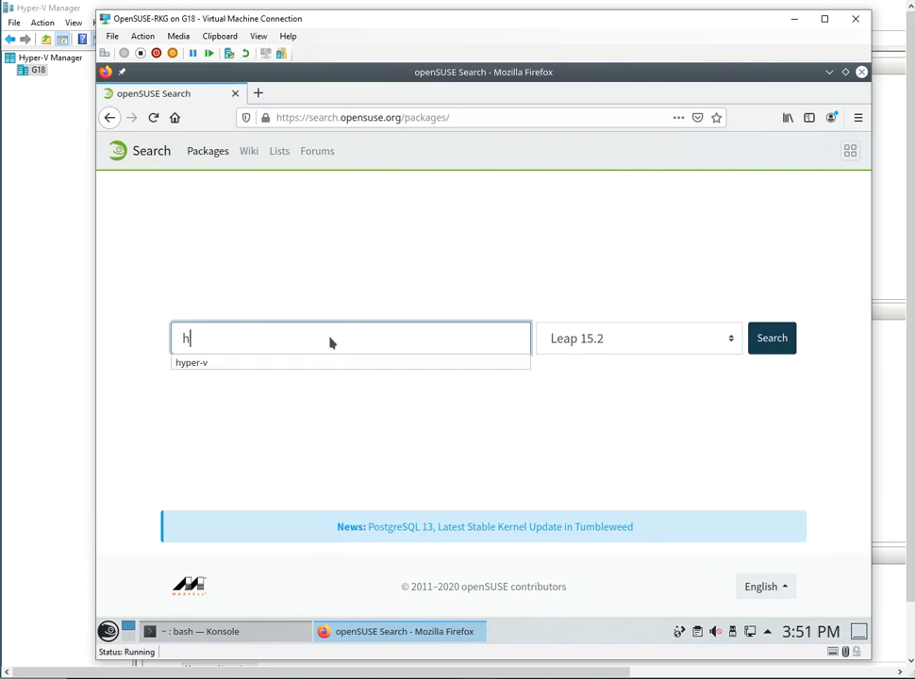
pyautogui.write('yper-v')
pyautogui.press('Return')
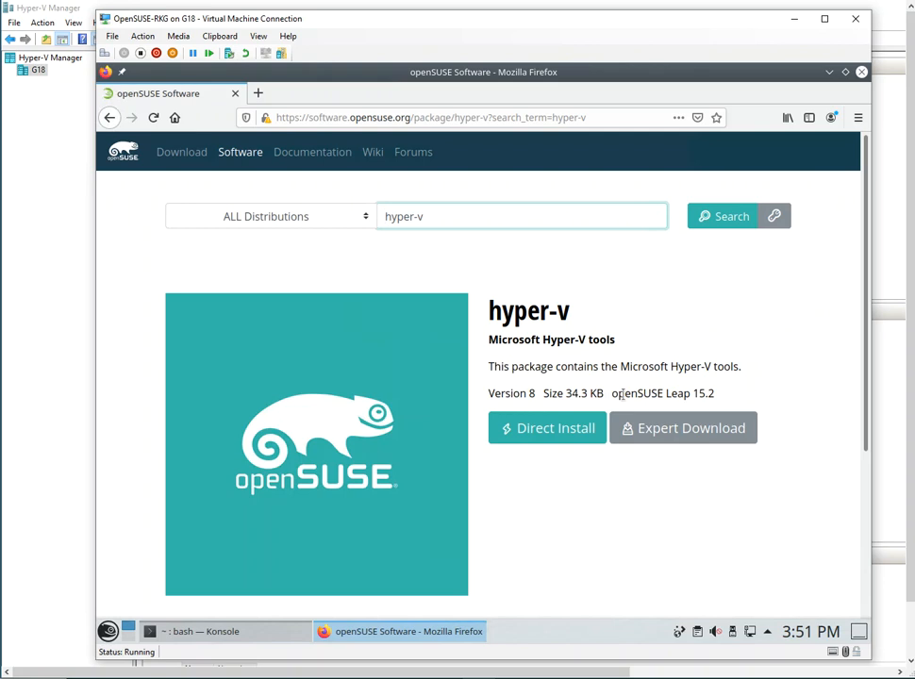
# Check the distribution of the hyper-v package and start its Direct Install with YaST 1-Click Install
pyautogui.moveTo(611, 393); pyautogui.dragTo(728, 400)
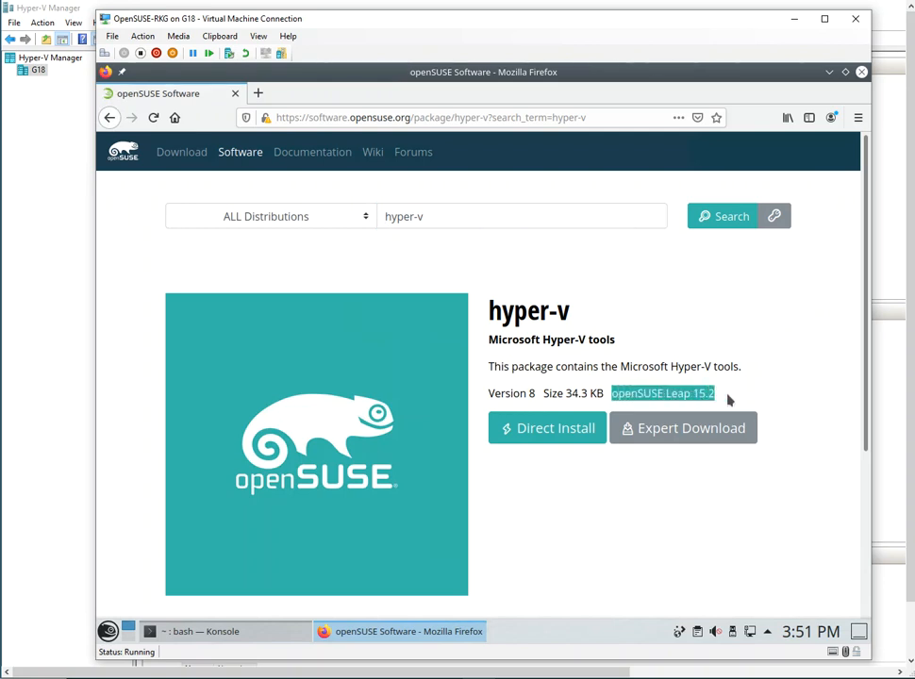
pyautogui.click(563, 430)
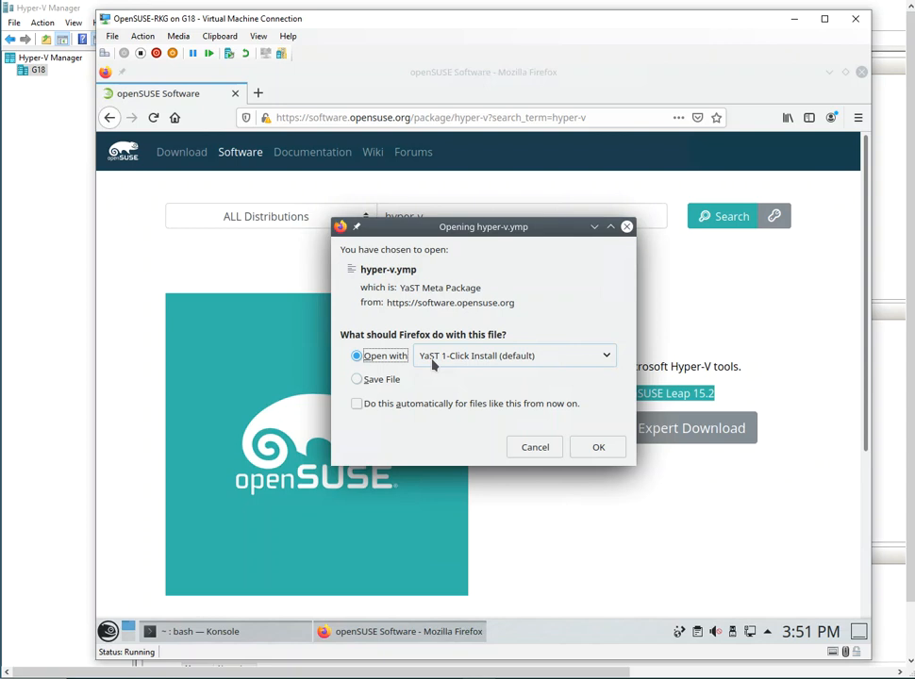
pyautogui.click(595, 447)
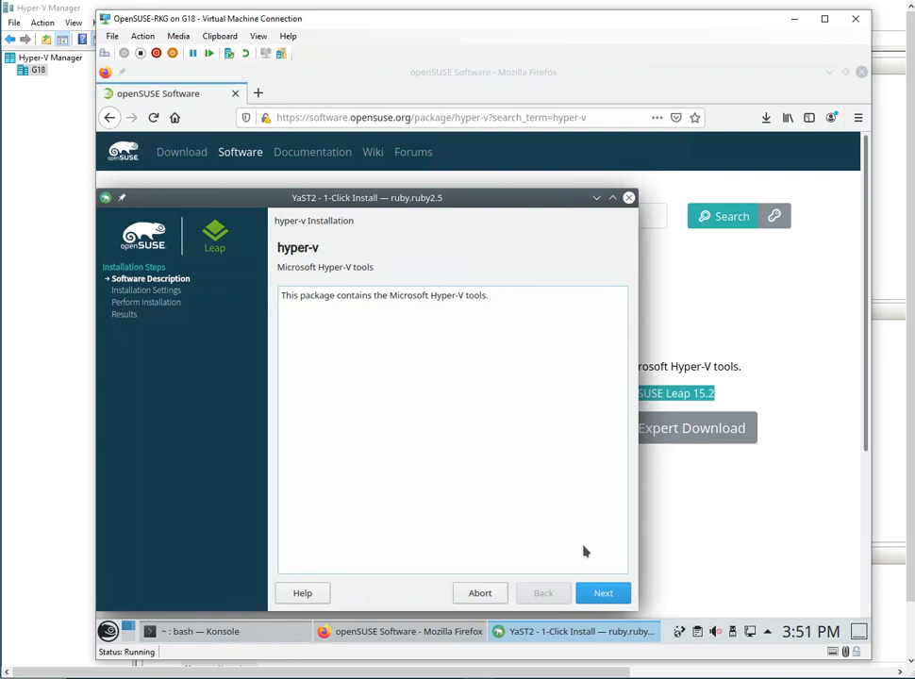
# Accept the hyper-v installation proposal, confirm the system changes and authorize them with the root password
pyautogui.click(608, 594)
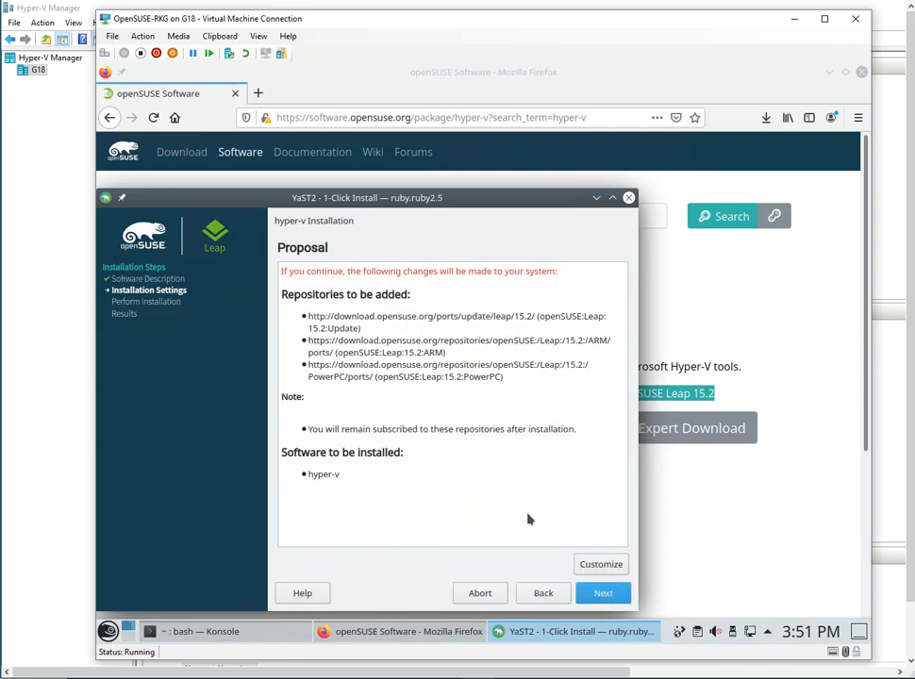
pyautogui.click(603, 597)
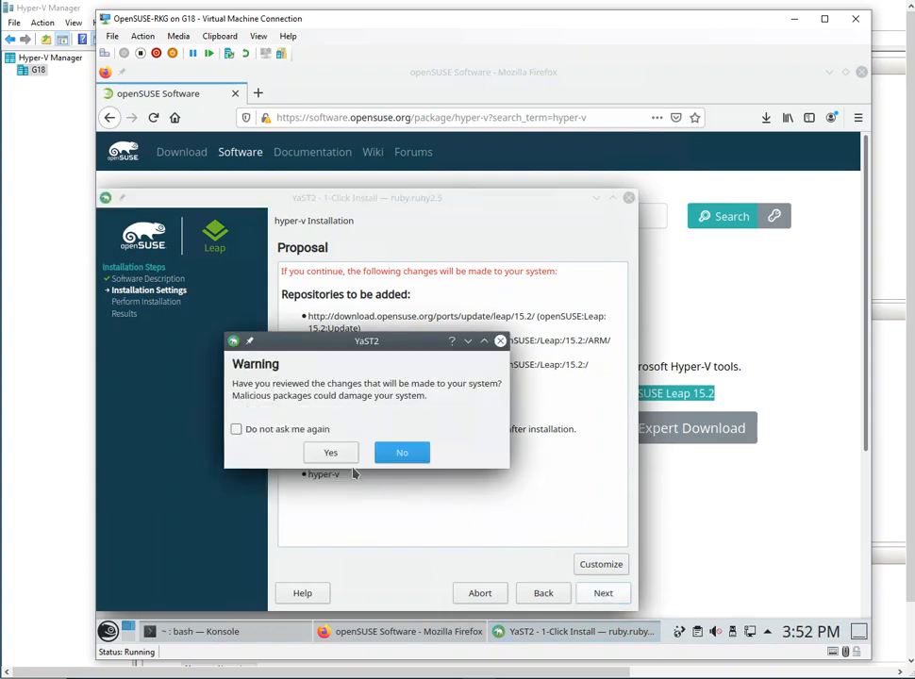
pyautogui.click(332, 452)
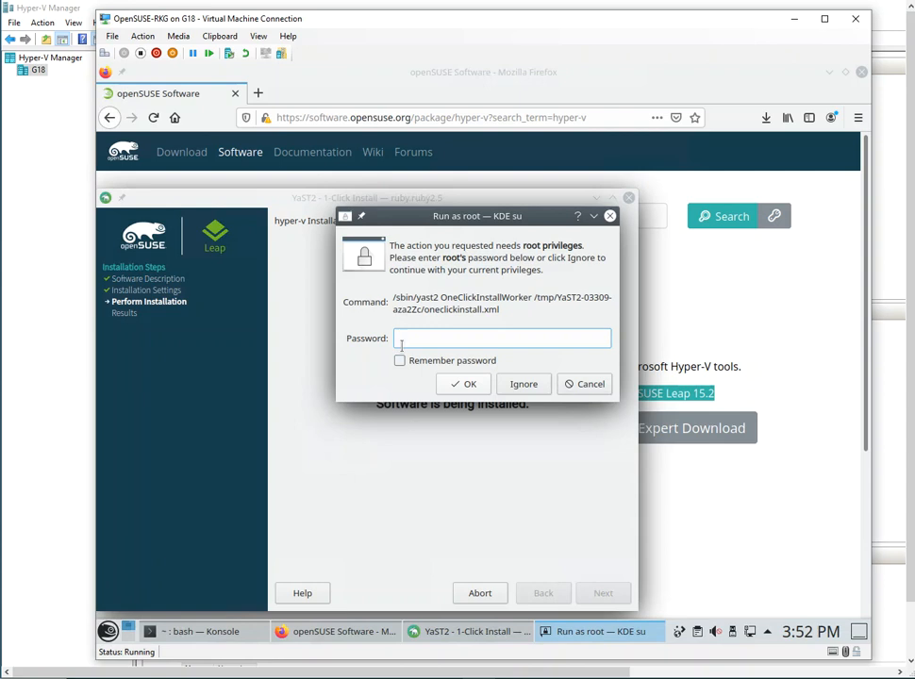
pyautogui.write('••••••••')
pyautogui.click(471, 387)
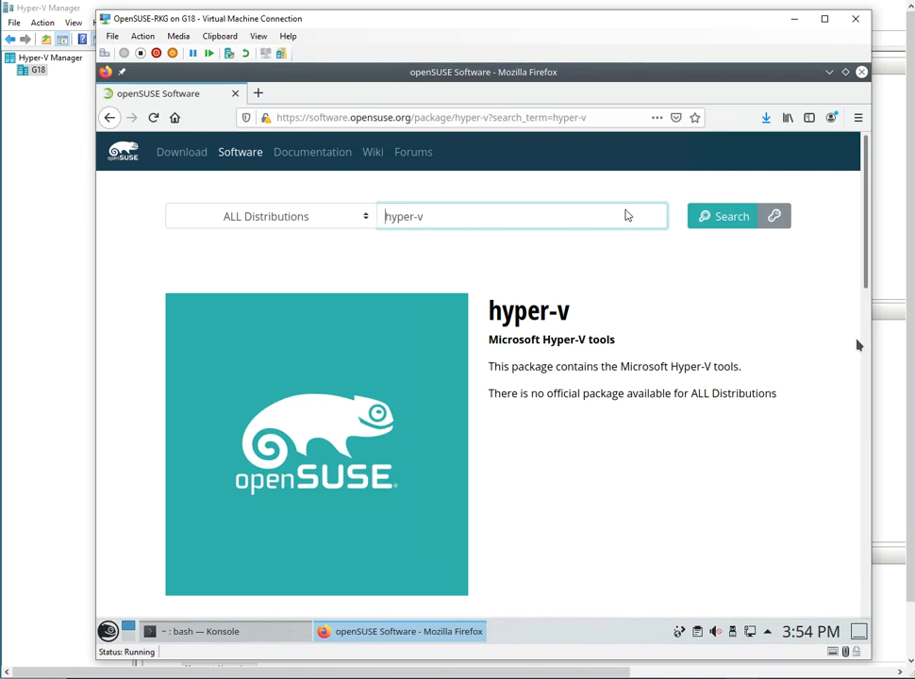
# Search for hyper-v in ALL Distributions and look through the matching packages
pyautogui.click(714, 216)
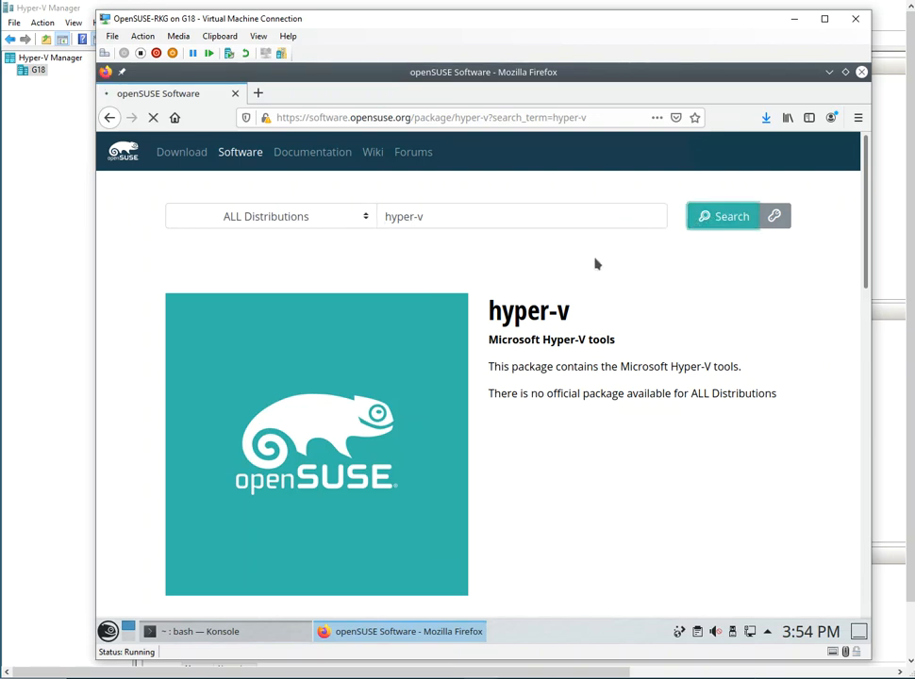
pyautogui.scroll(-5, 592, 264)
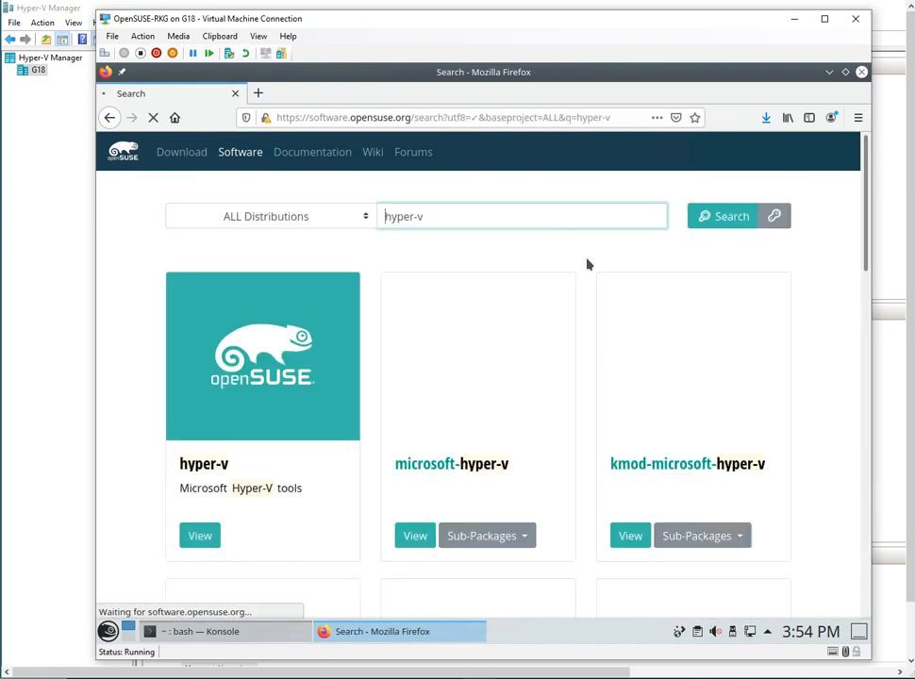
pyautogui.scroll(-3, 587, 265)
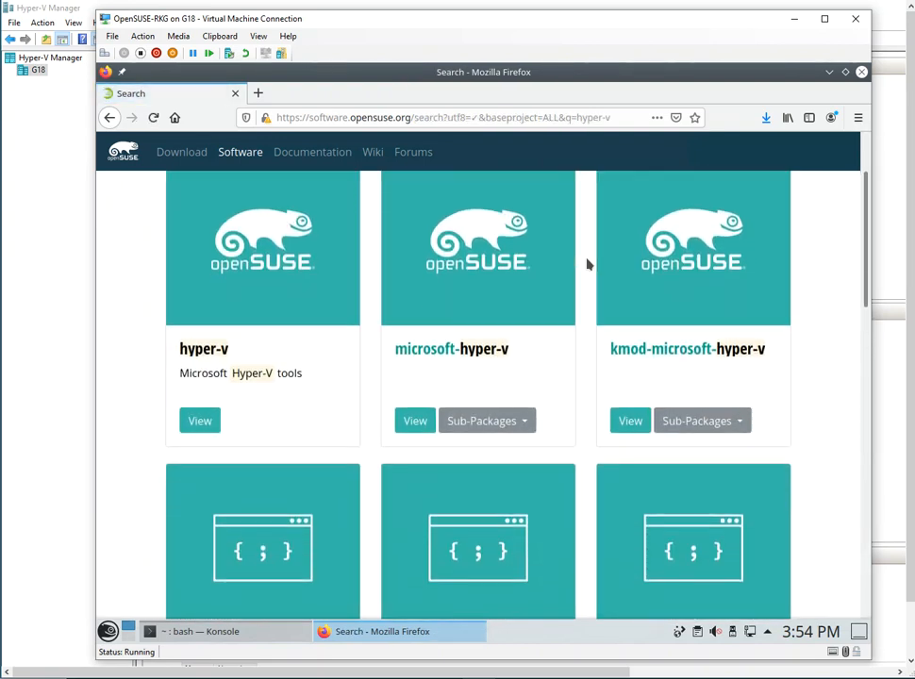
pyautogui.scroll(-5, 587, 264)
pyautogui.scroll(-3, 587, 264)
pyautogui.scroll(6, 587, 264)
pyautogui.scroll(3, 586, 264)
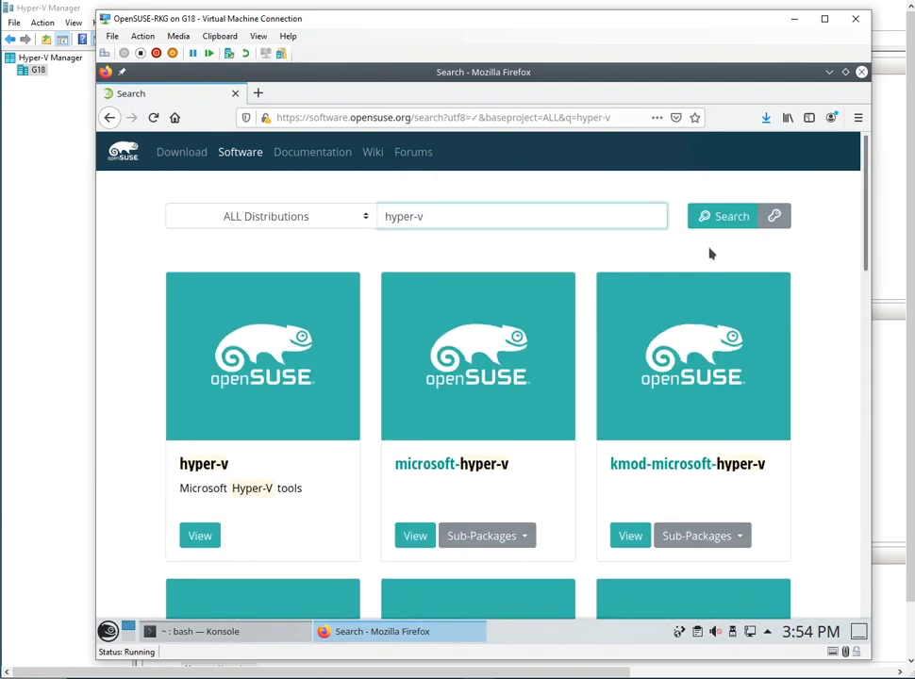
pyautogui.click(724, 220)
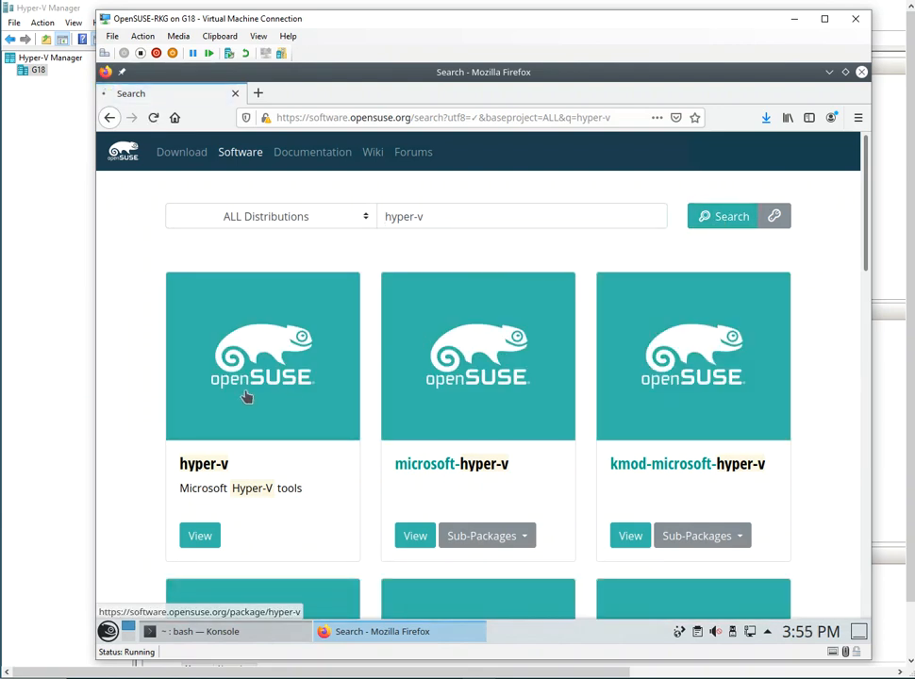
# Open the hyper-v package page and start the 1 Click Install of the openSUSE Leap 15.2 official update with YaST
pyautogui.click(246, 395)
pyautogui.scroll(-5, 245, 395)
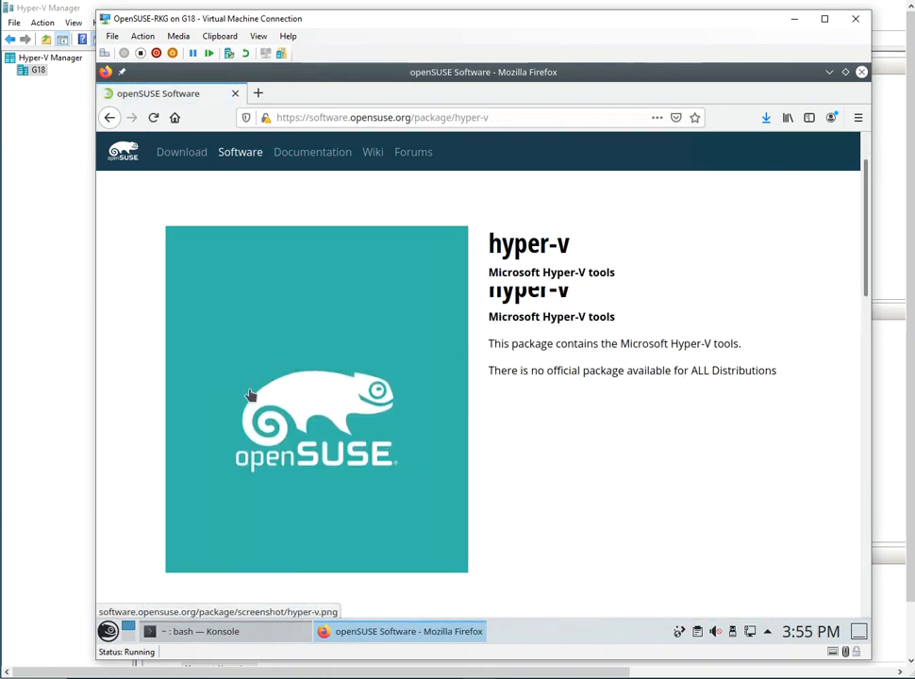
pyautogui.scroll(-2, 250, 395)
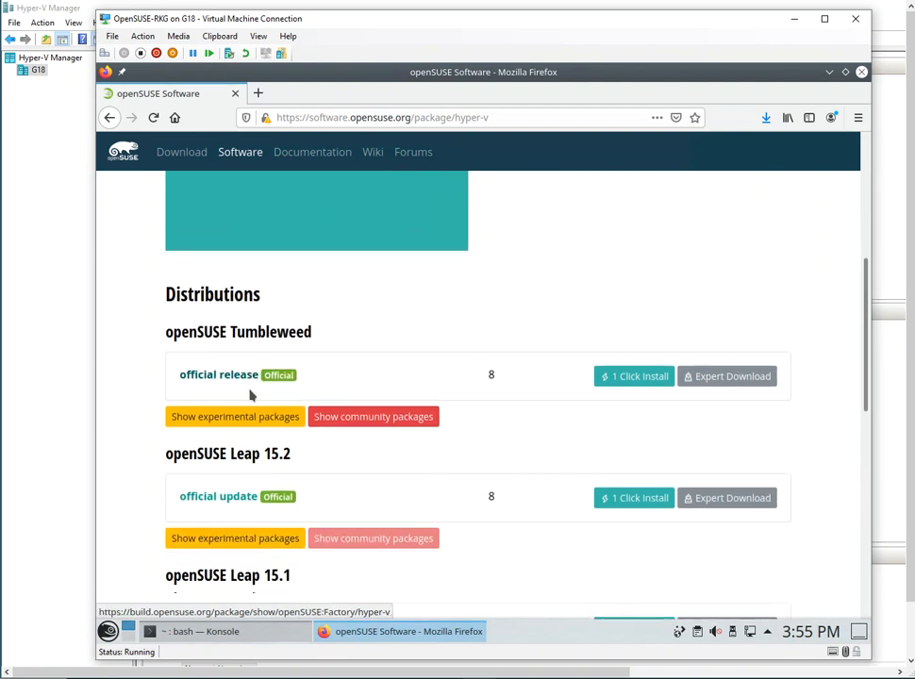
pyautogui.scroll(-1, 250, 395)
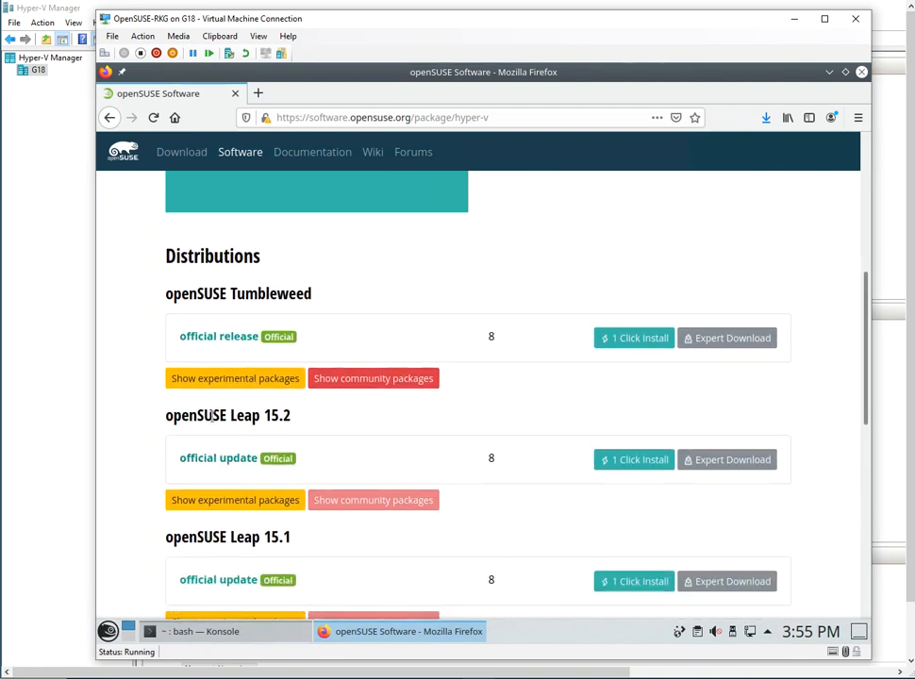
pyautogui.click(645, 461)
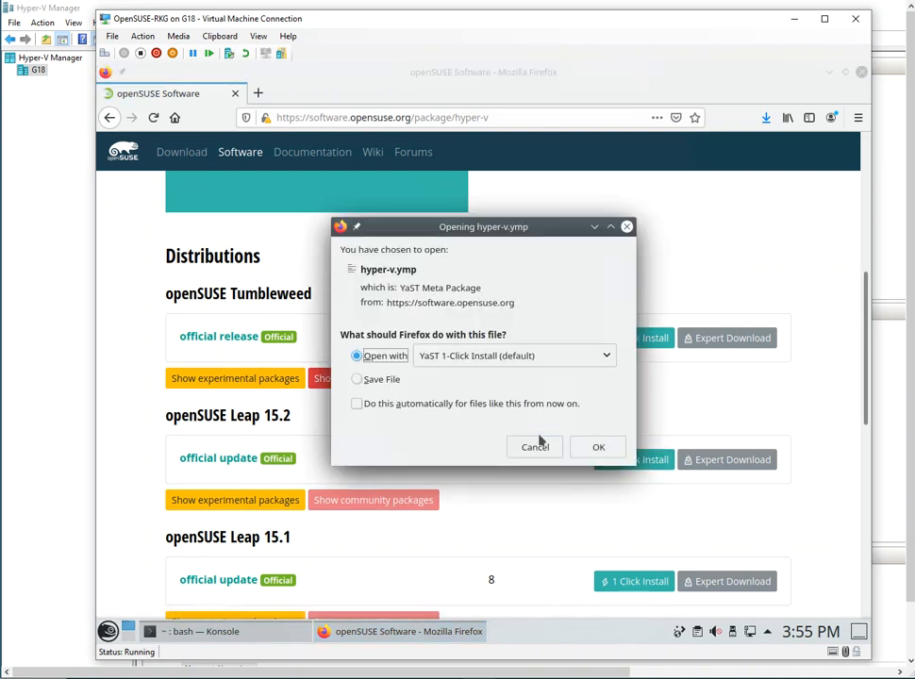
pyautogui.click(598, 449)
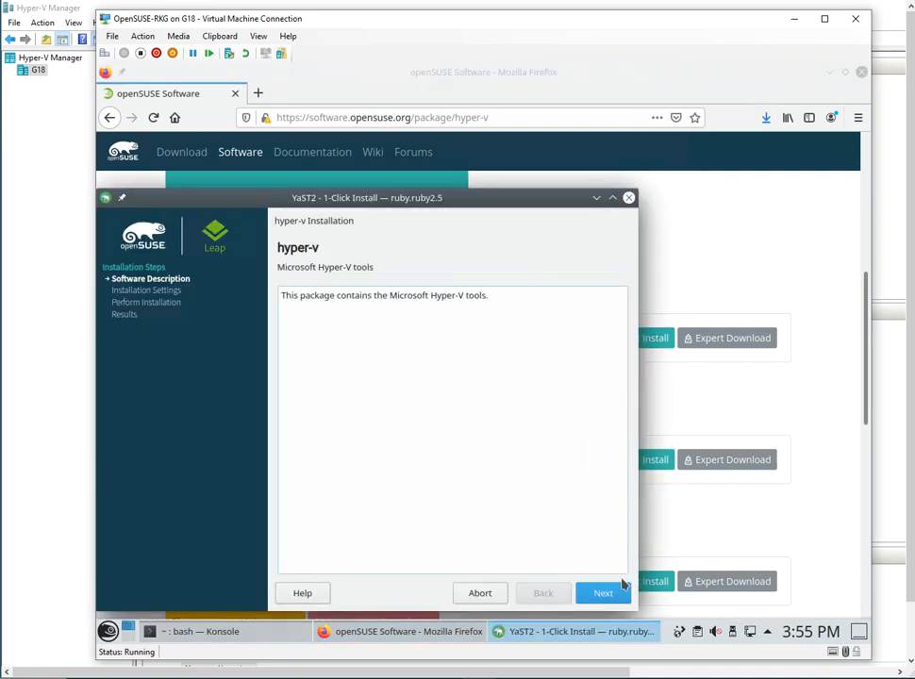
# Accept the proposal for the Leap 15.2 hyper-v package, confirm the changes and enter the root password to install it
pyautogui.click(605, 593)
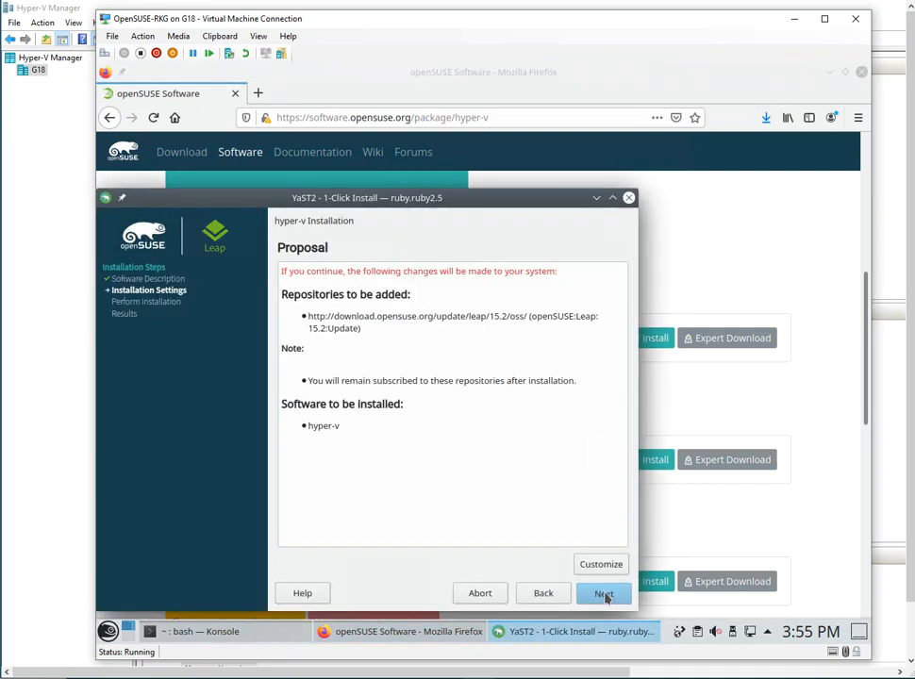
pyautogui.click(602, 593)
pyautogui.click(323, 455)
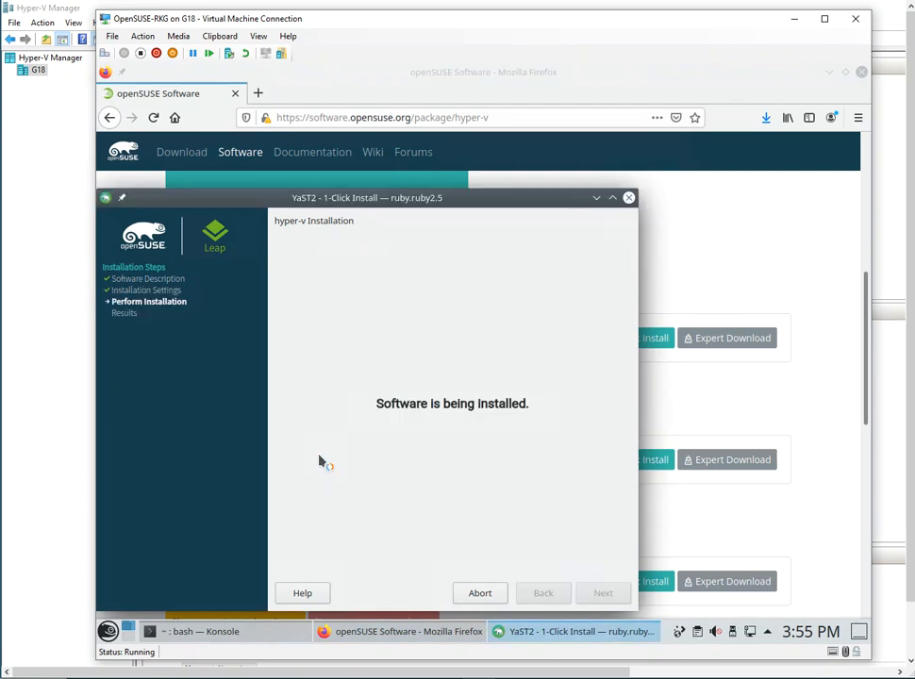
pyautogui.write('•')
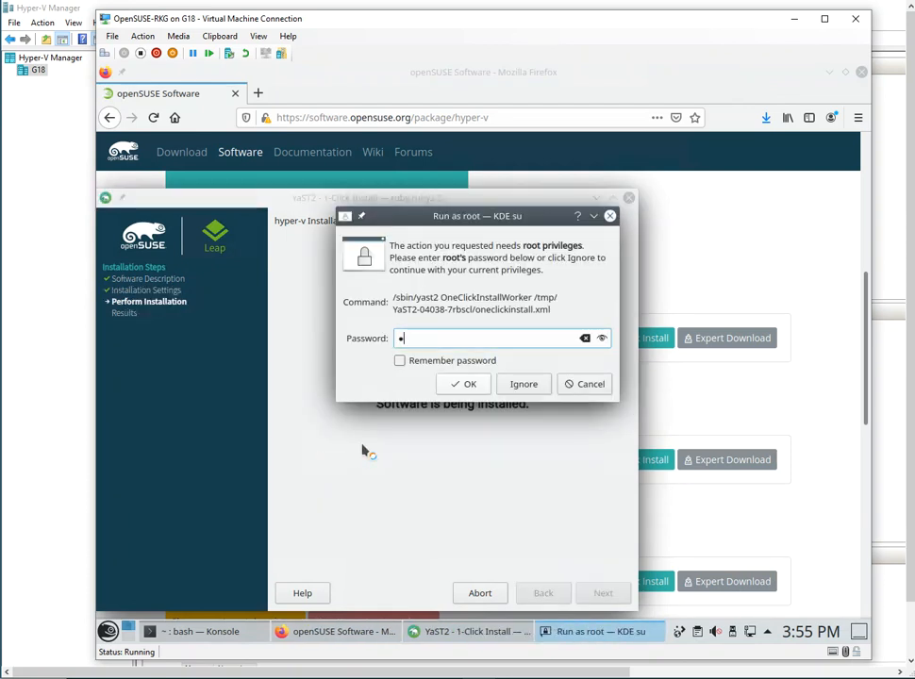
pyautogui.write('•••••••')
pyautogui.press('Return')
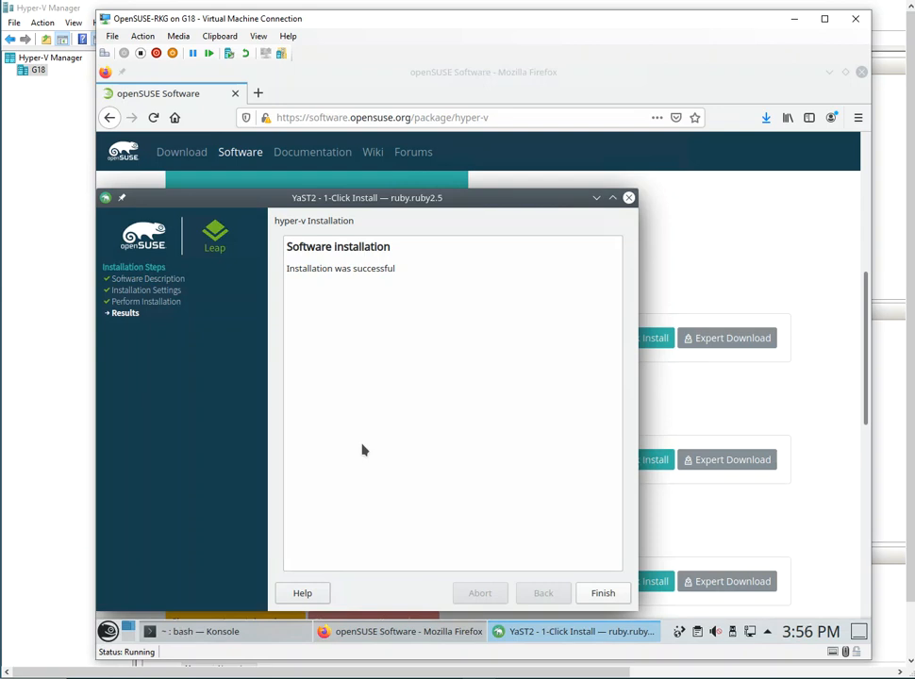
# Move the YaST installer window out of the way and open the main openSUSE website from the package page
pyautogui.moveTo(414, 197); pyautogui.dragTo(548, 611)
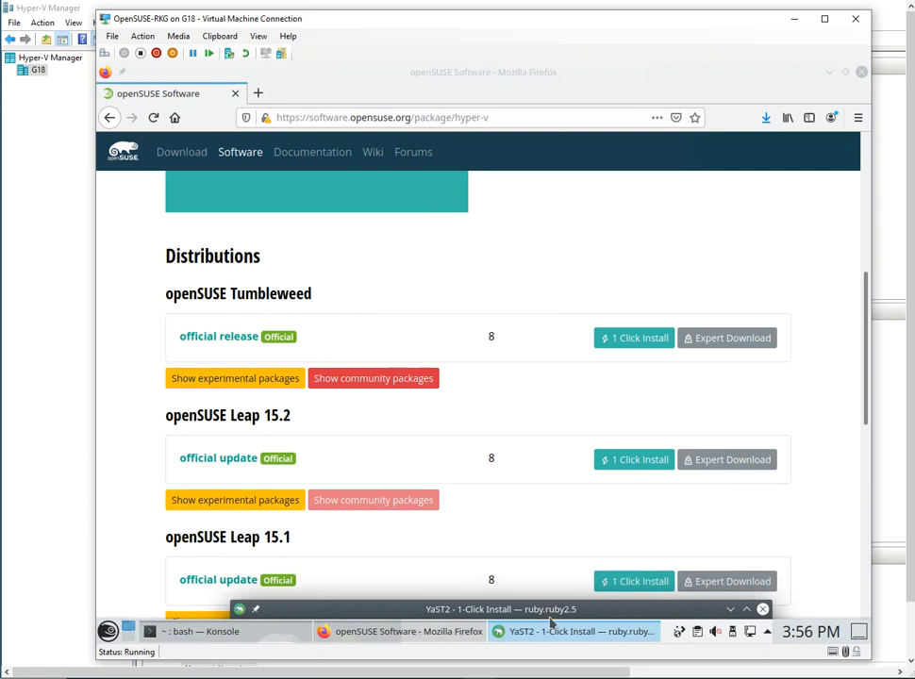
pyautogui.moveTo(864, 398); pyautogui.dragTo(852, 244)
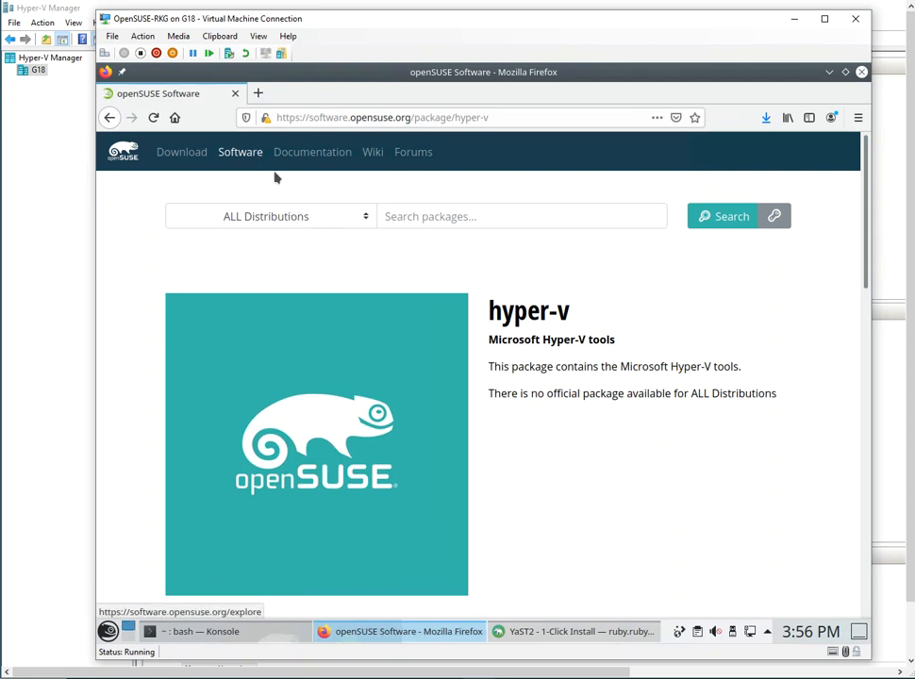
pyautogui.click(530, 119)
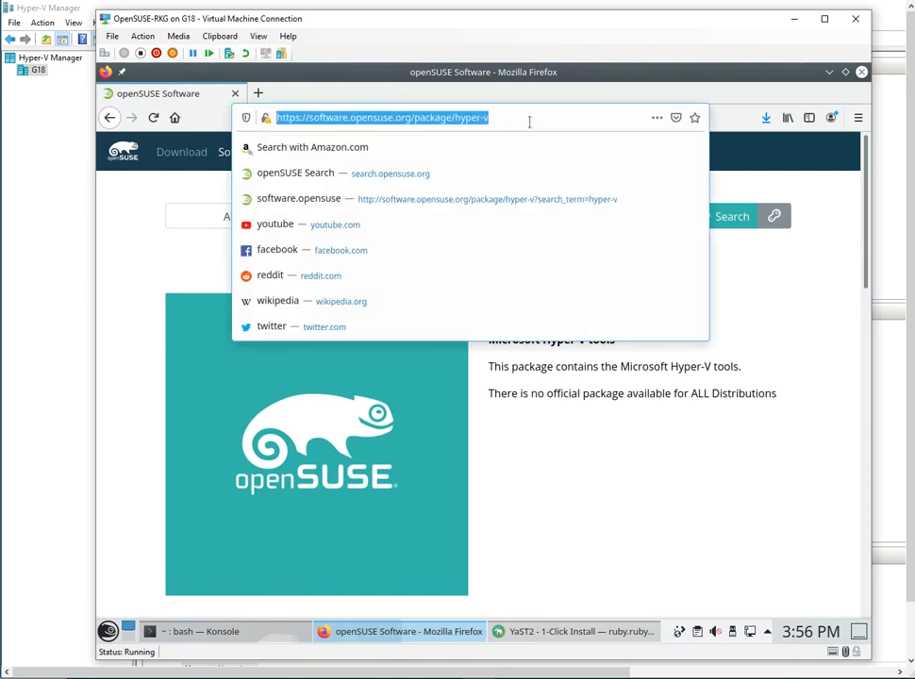
pyautogui.click(752, 296)
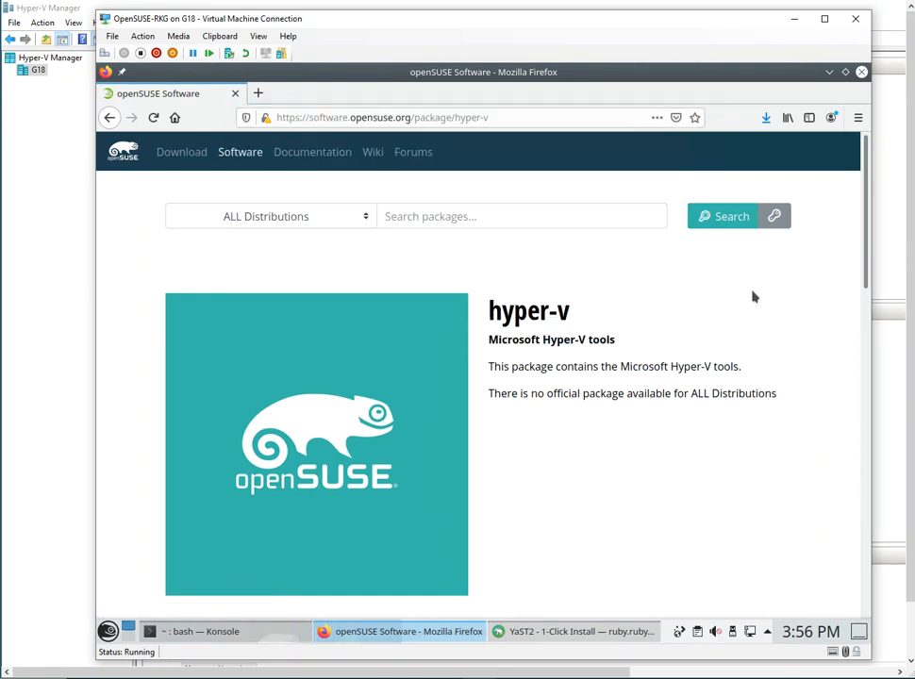
pyautogui.click(124, 156)
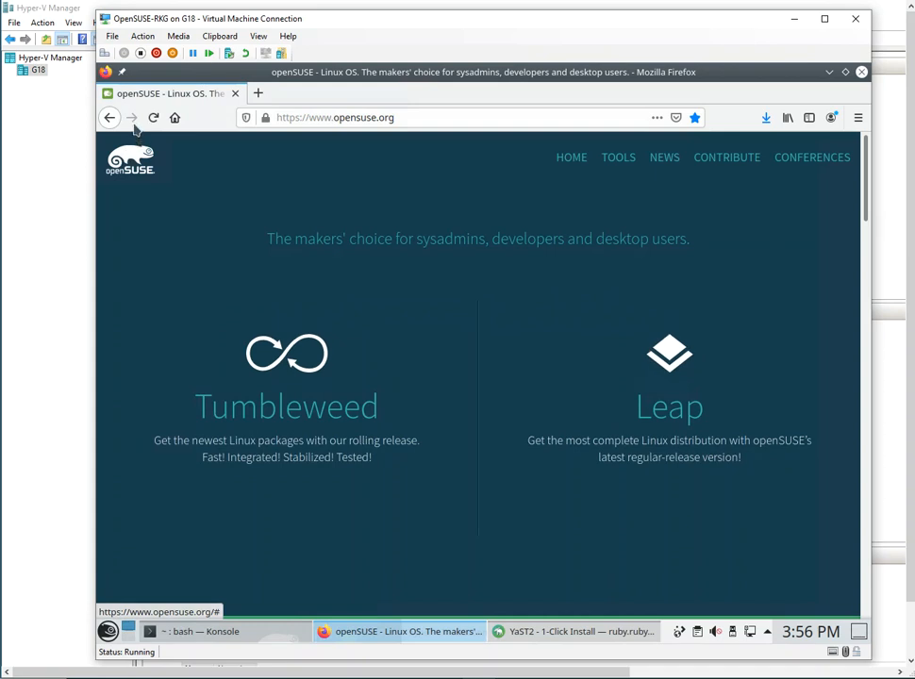
# Return to the openSUSE software site, search ALL Distributions for hyper-v again and look through the matching packages
pyautogui.click(111, 117)
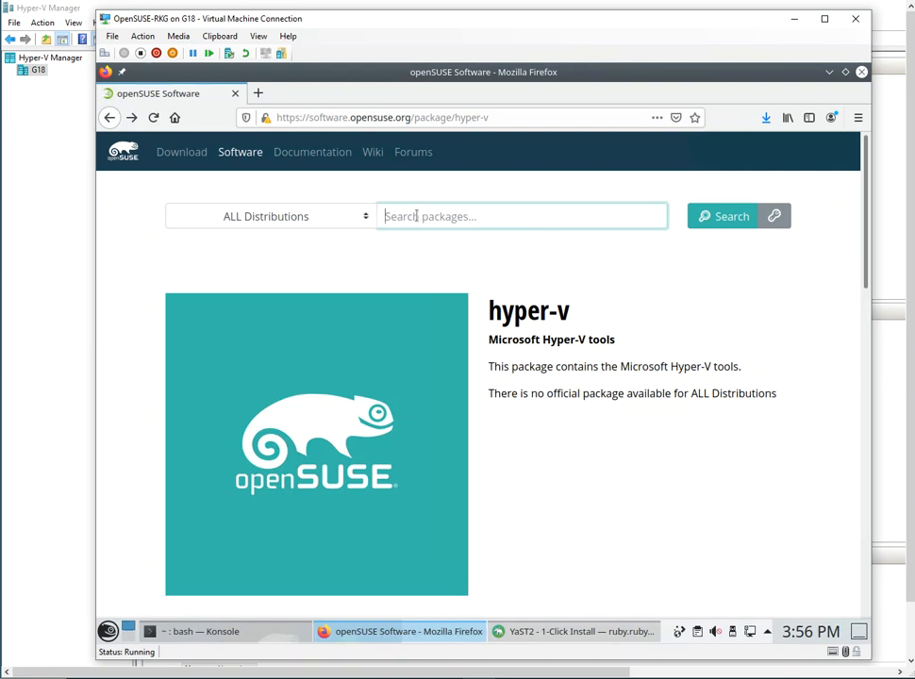
pyautogui.write('hyper-v')
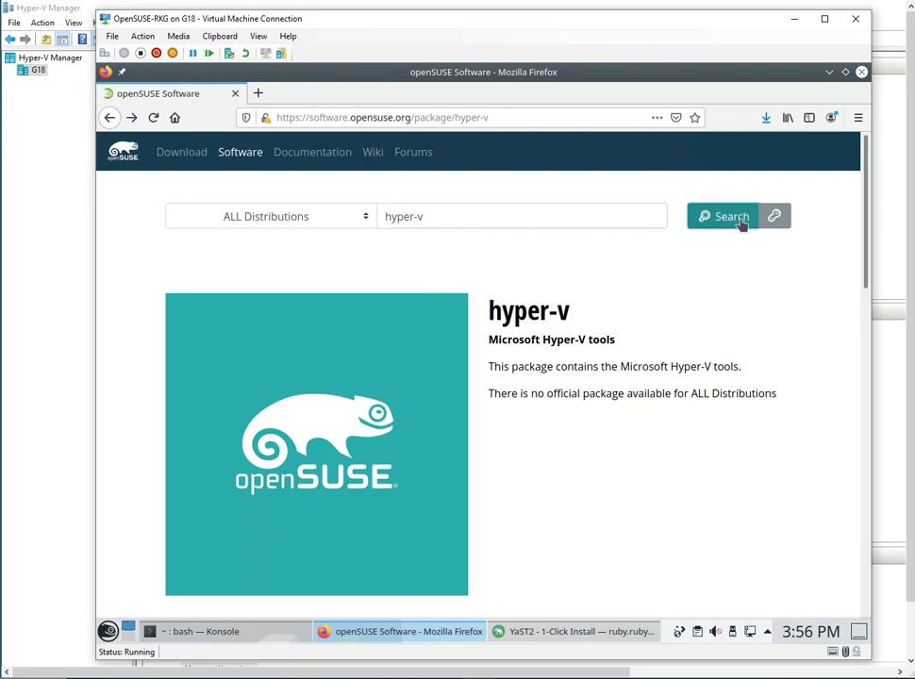
pyautogui.click(742, 225)
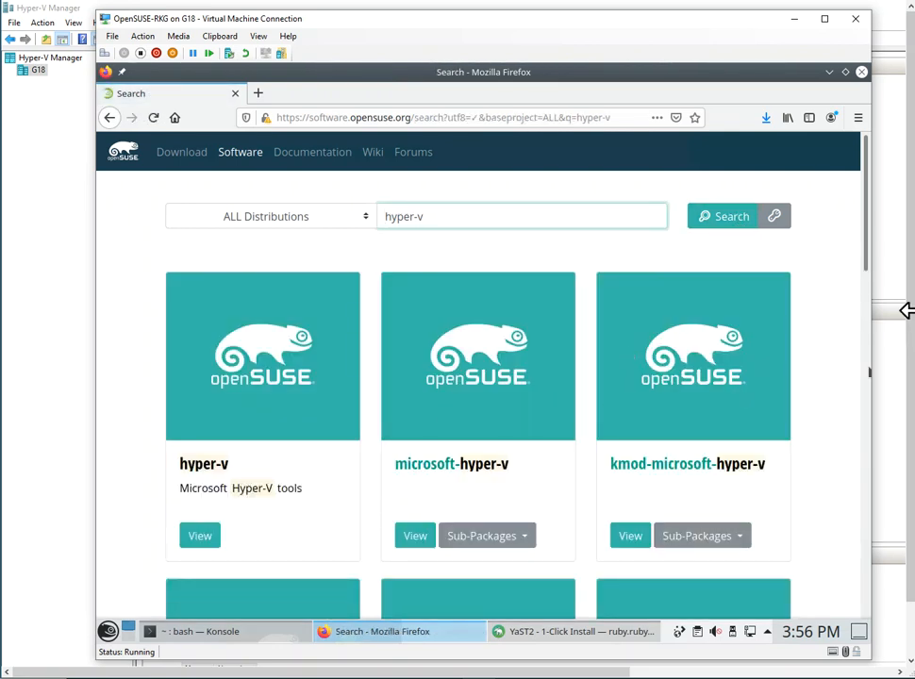
pyautogui.moveTo(865, 259); pyautogui.dragTo(865, 318)
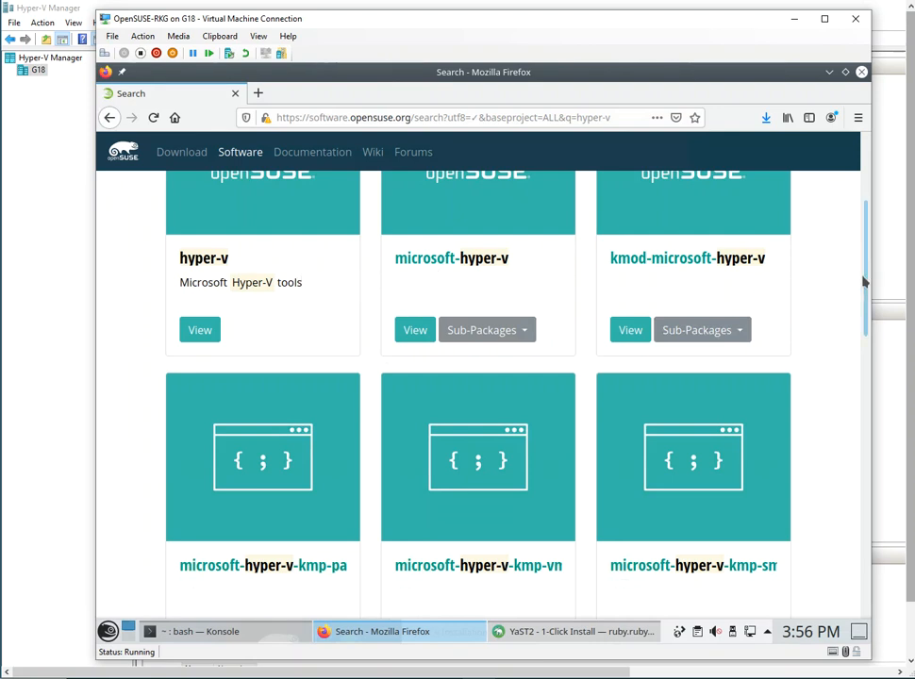
pyautogui.scroll(2, 857, 247)
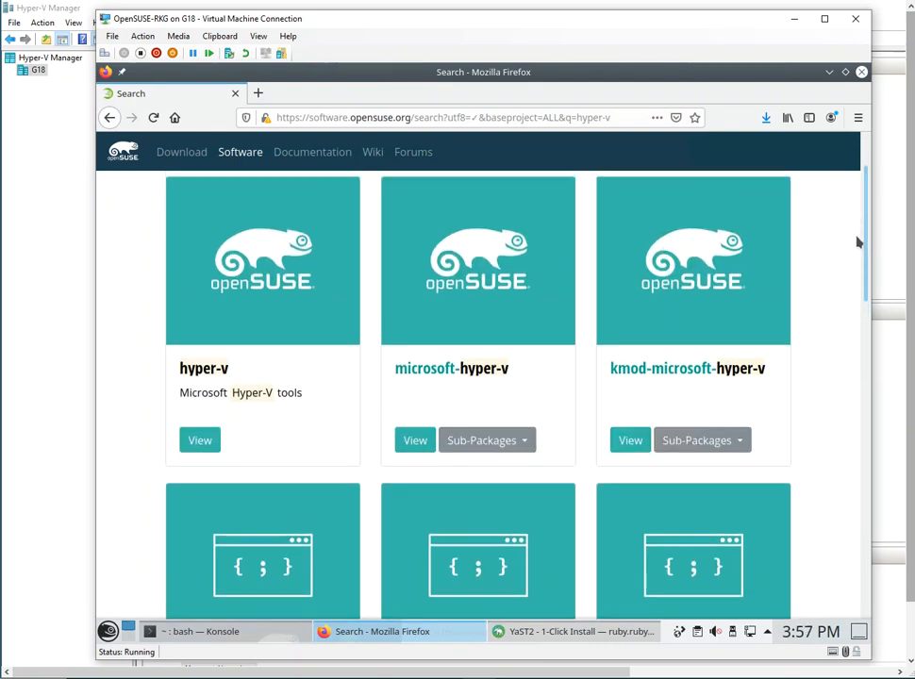
# Open the hyper-v package page and review the install options for each distribution
pyautogui.click(211, 271)
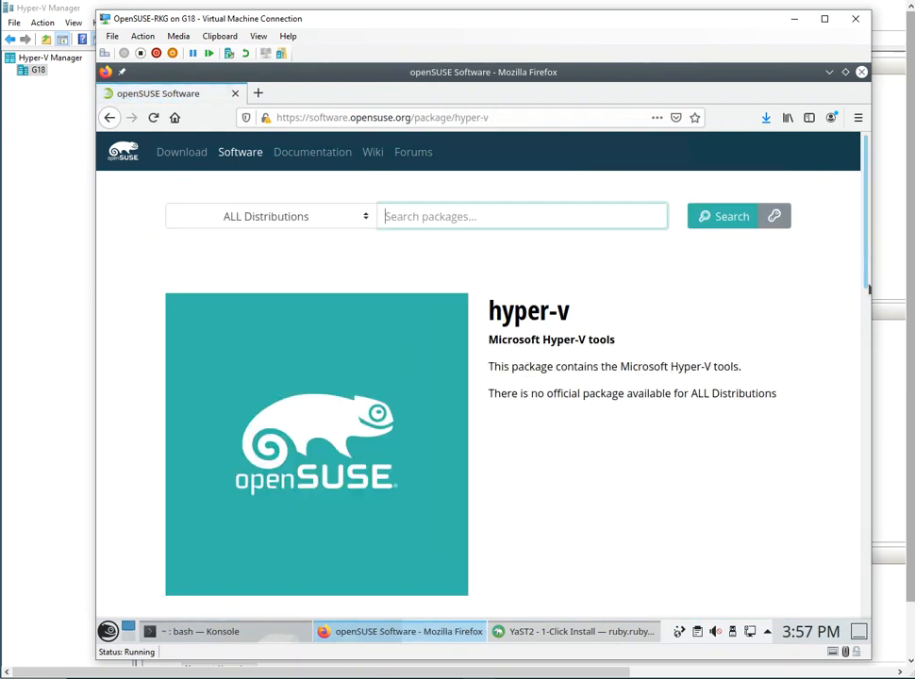
pyautogui.moveTo(868, 288); pyautogui.dragTo(845, 425)
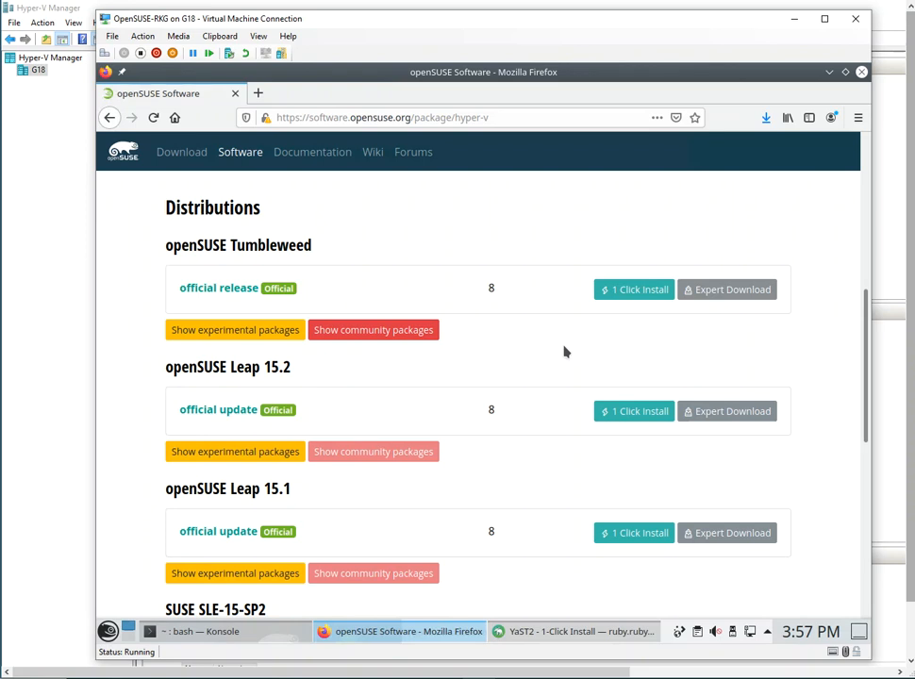
pyautogui.moveTo(865, 308); pyautogui.dragTo(860, 137)
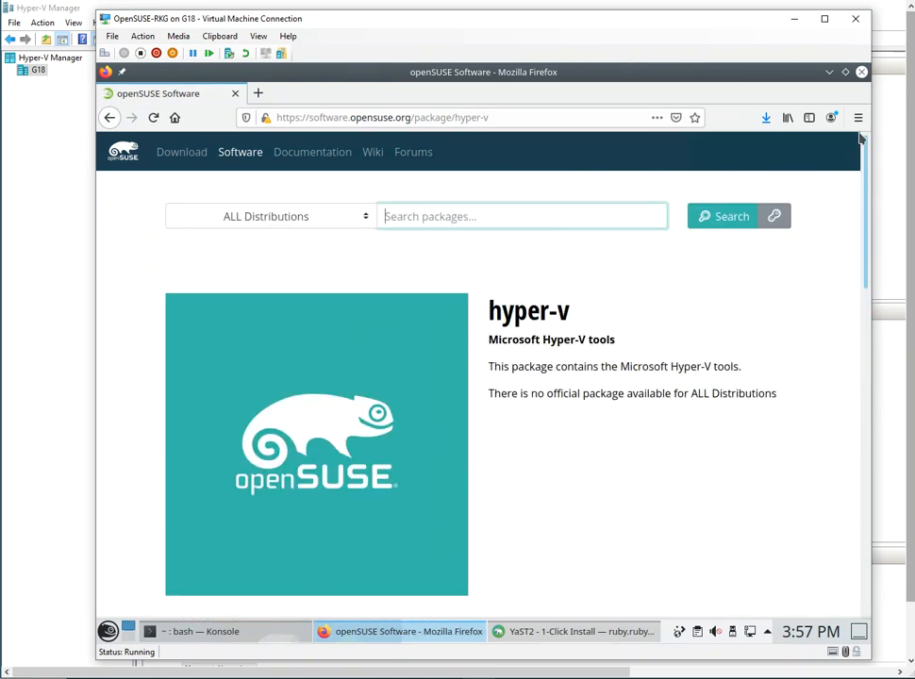
# Minimize Firefox and look through the application launcher's Applications, Computer, History and Leave sections
pyautogui.click(827, 74)
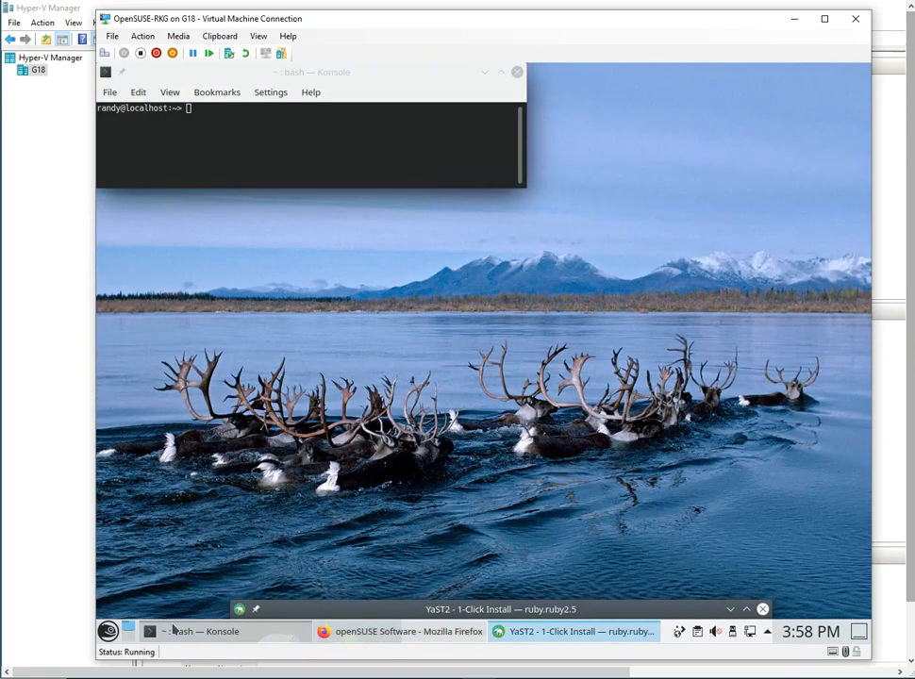
pyautogui.click(108, 631)
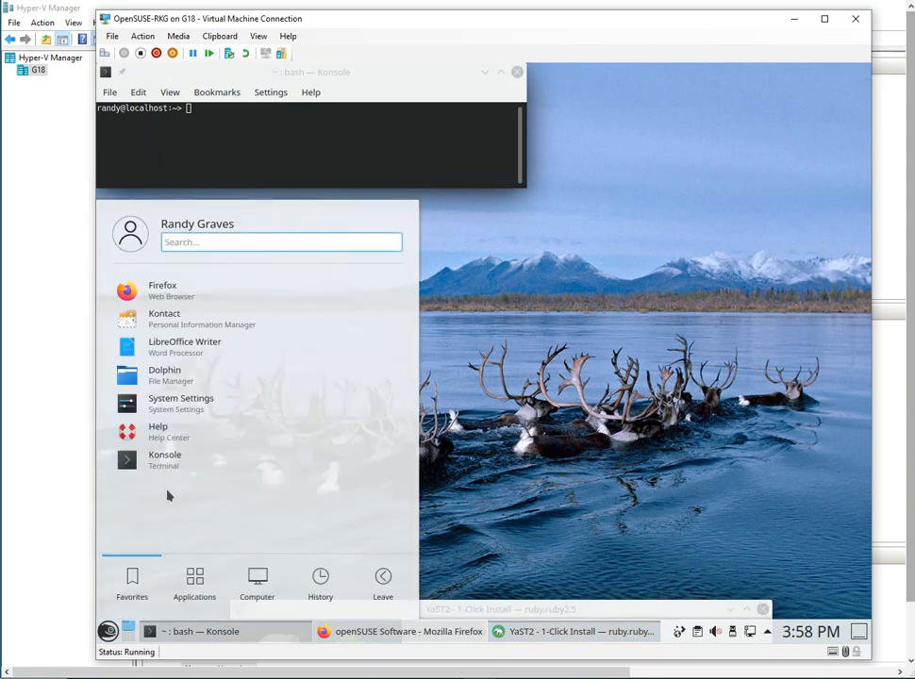
pyautogui.click(196, 583)
pyautogui.click(258, 592)
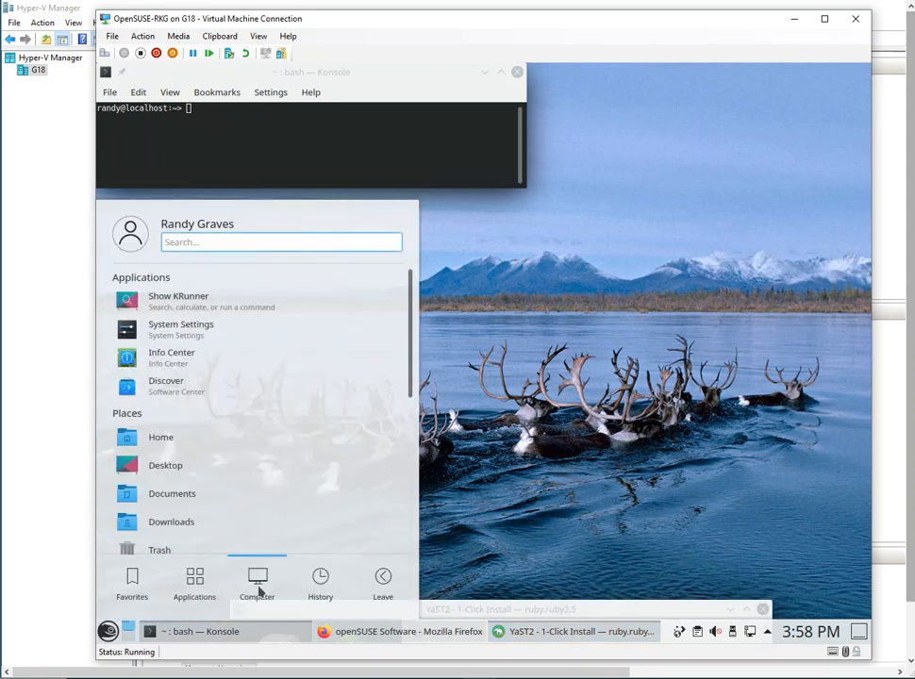
pyautogui.click(317, 589)
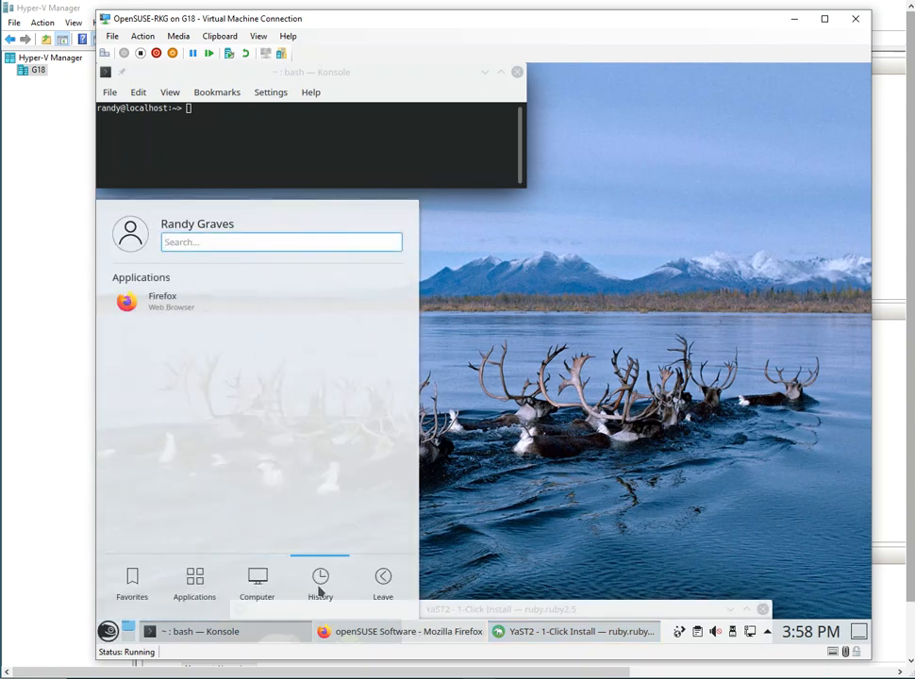
pyautogui.click(375, 587)
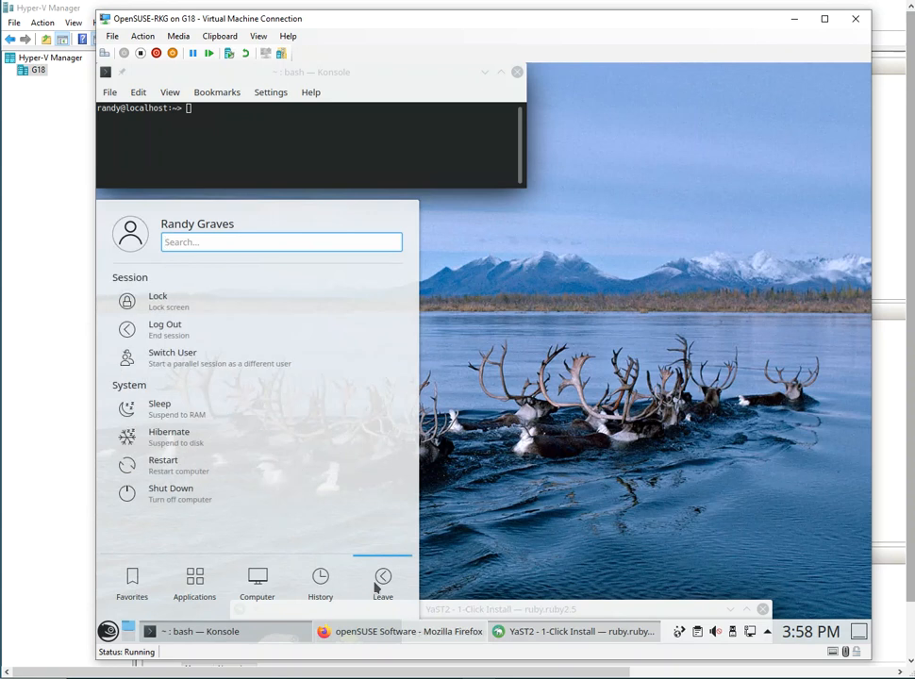